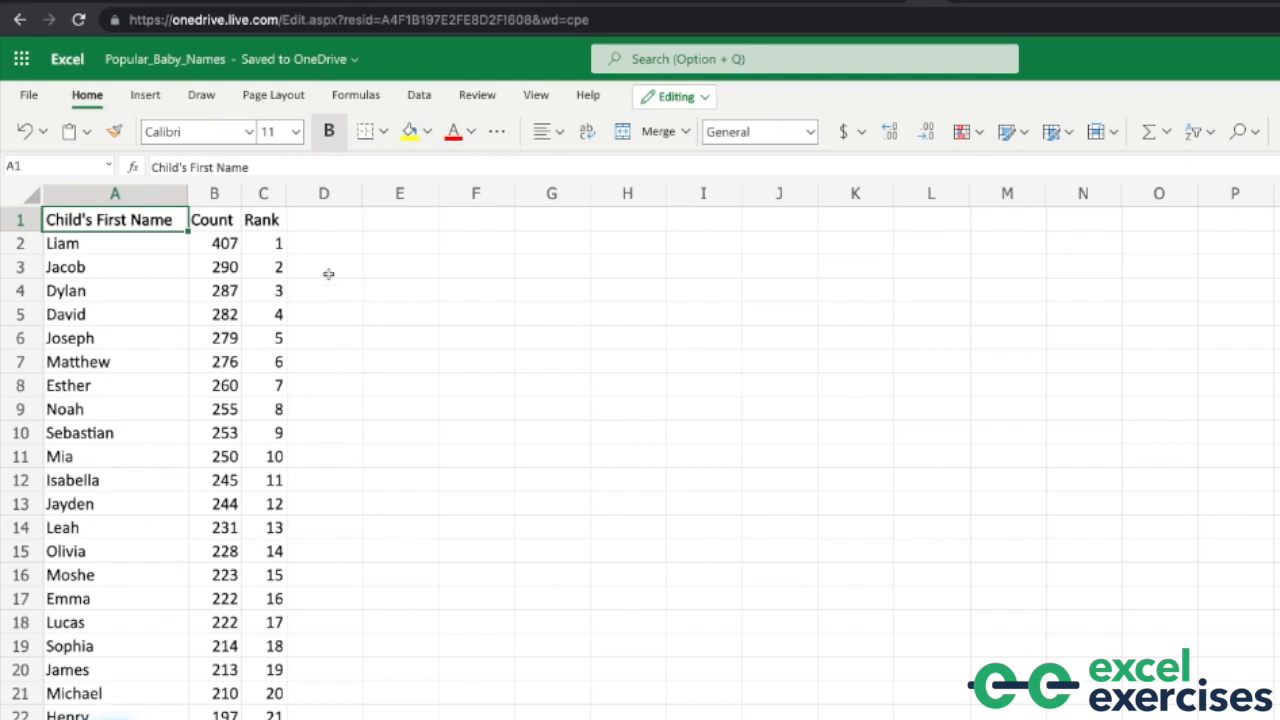
left_click(170, 200)
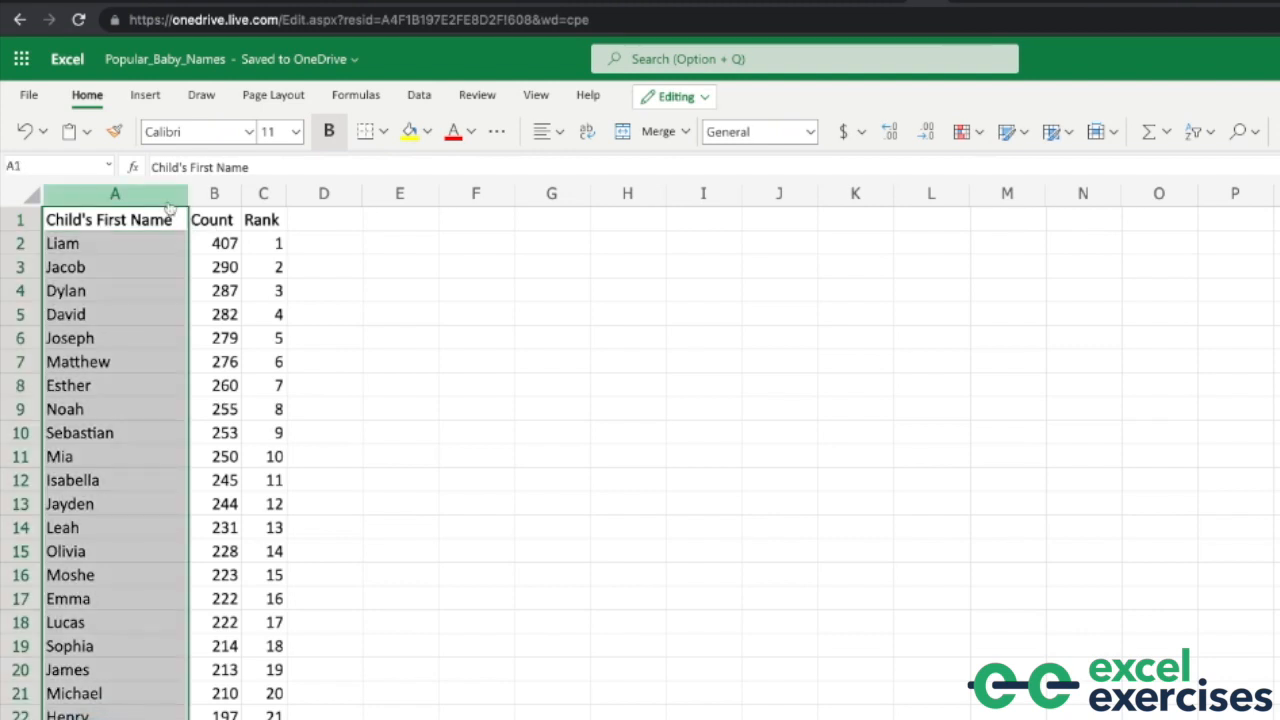
left_click(205, 197)
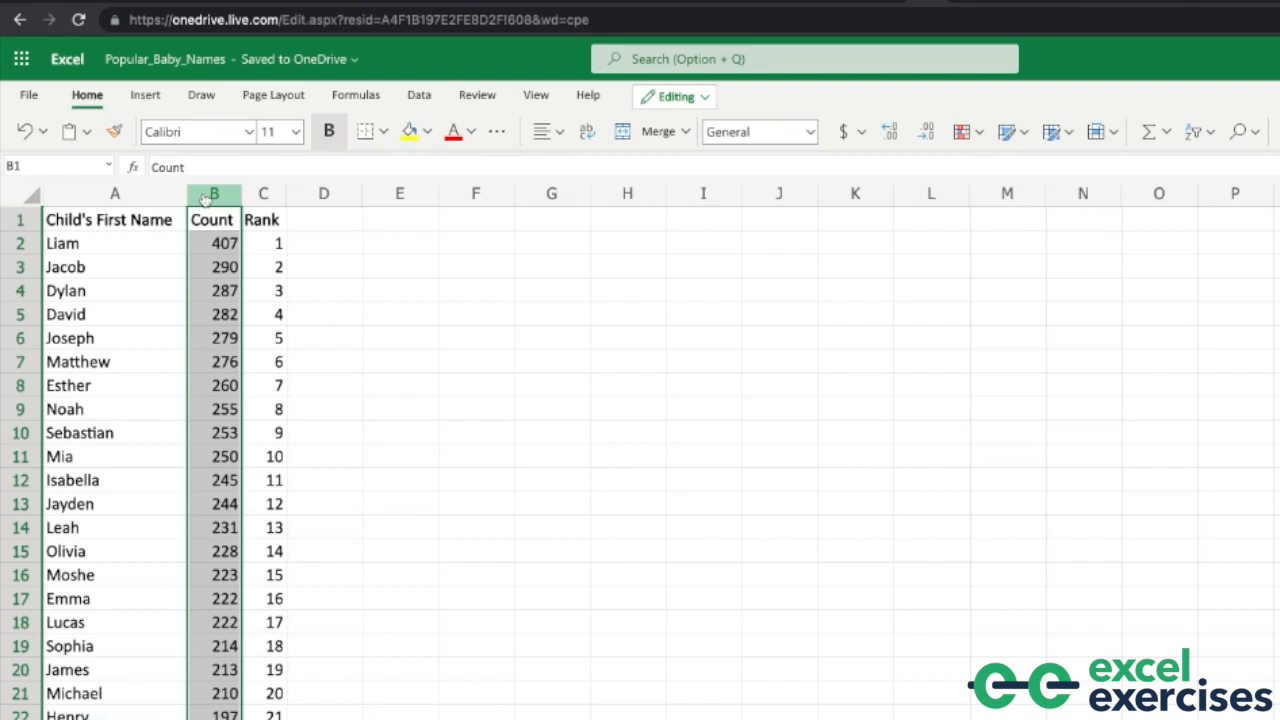
left_click(266, 196)
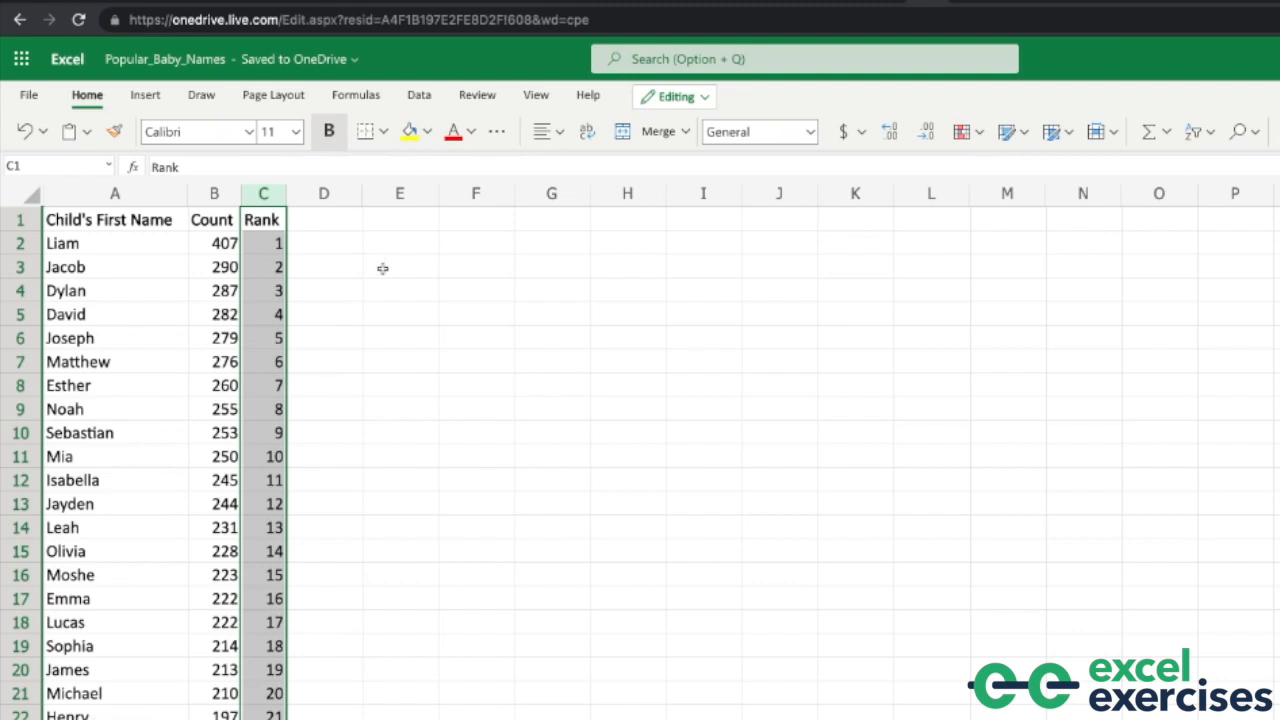
left_click(383, 268)
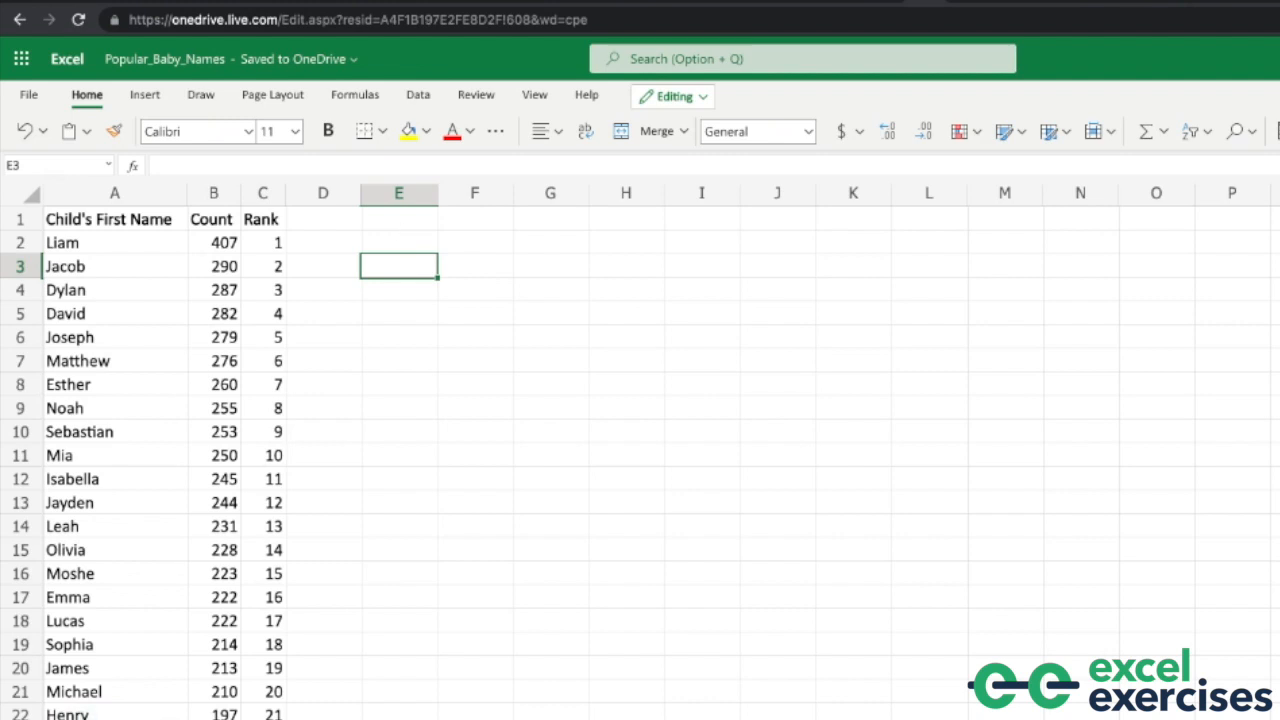
left_click(150, 314)
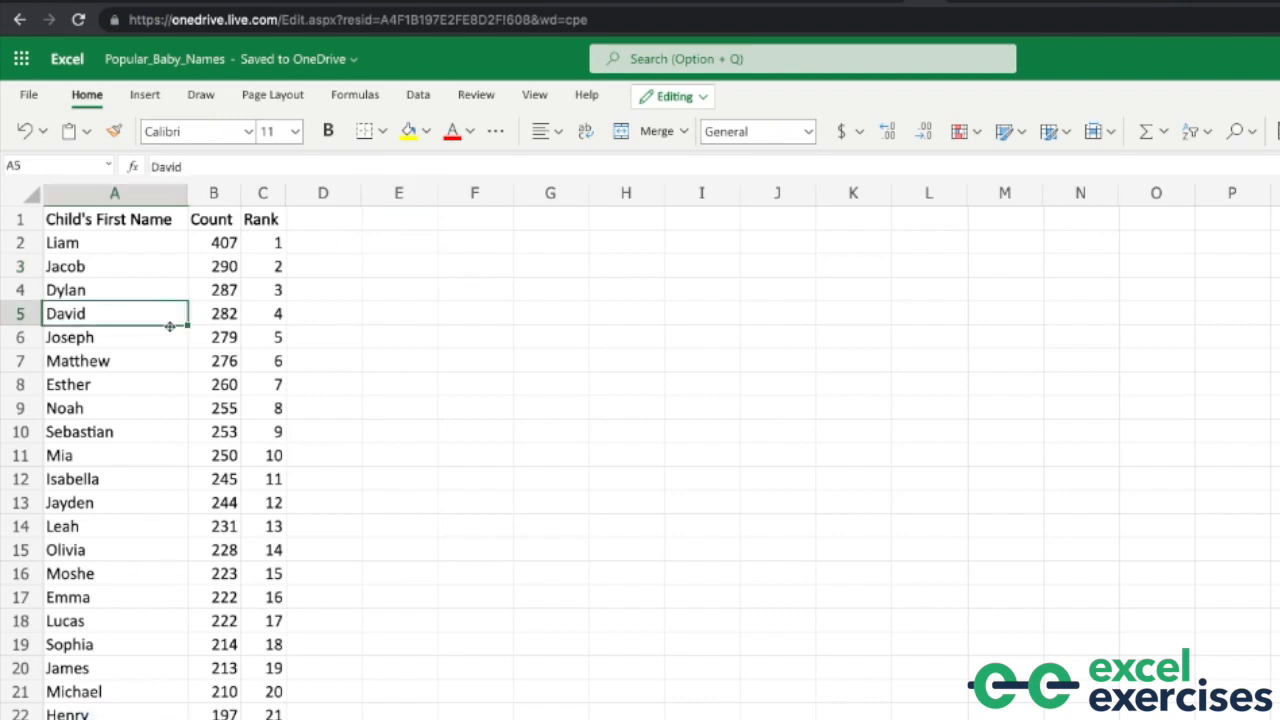
Step: In cell E4, enter =XLOOKUP("David", A:A, C:C) to return that name's rank
left_click(380, 294)
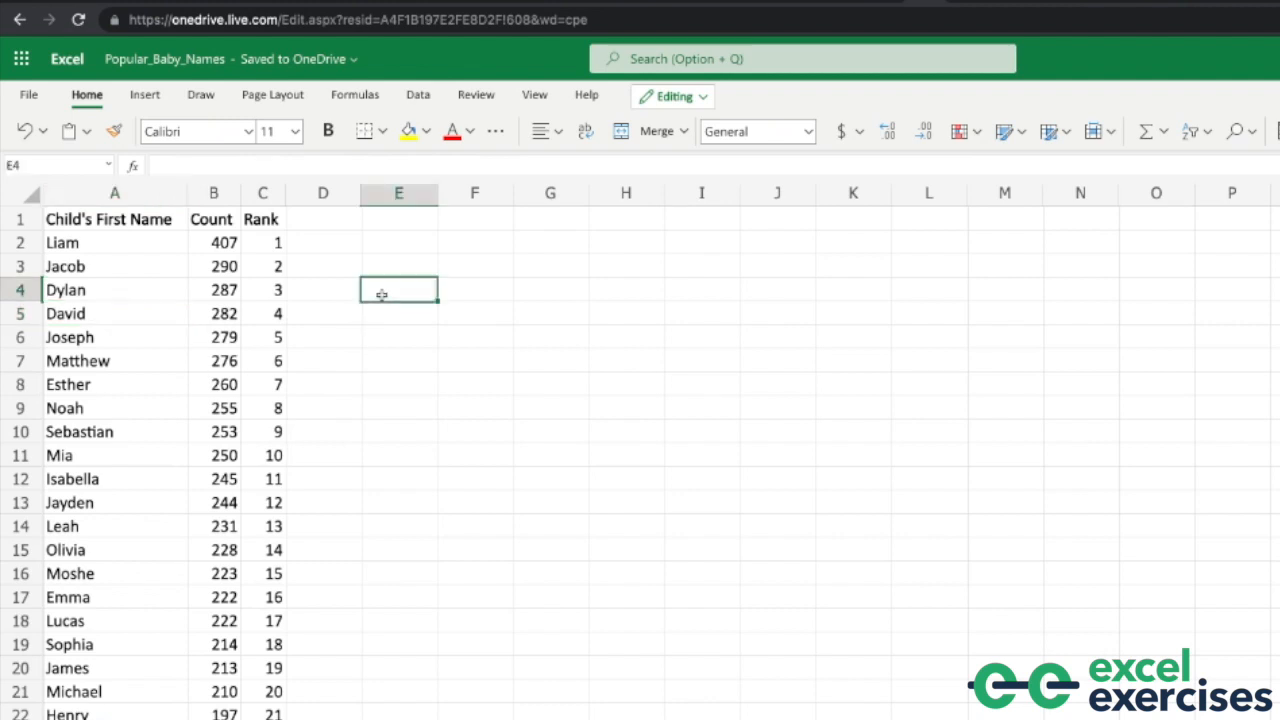
type("=")
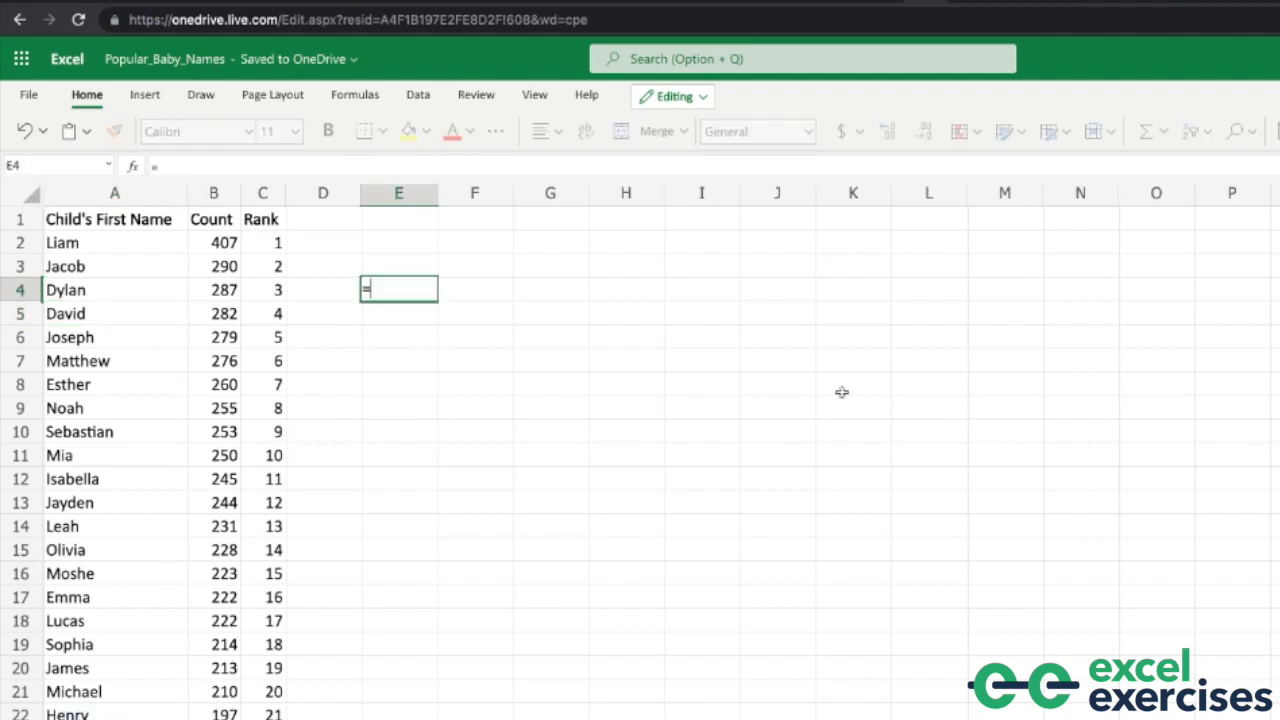
type("XLOOKUP")
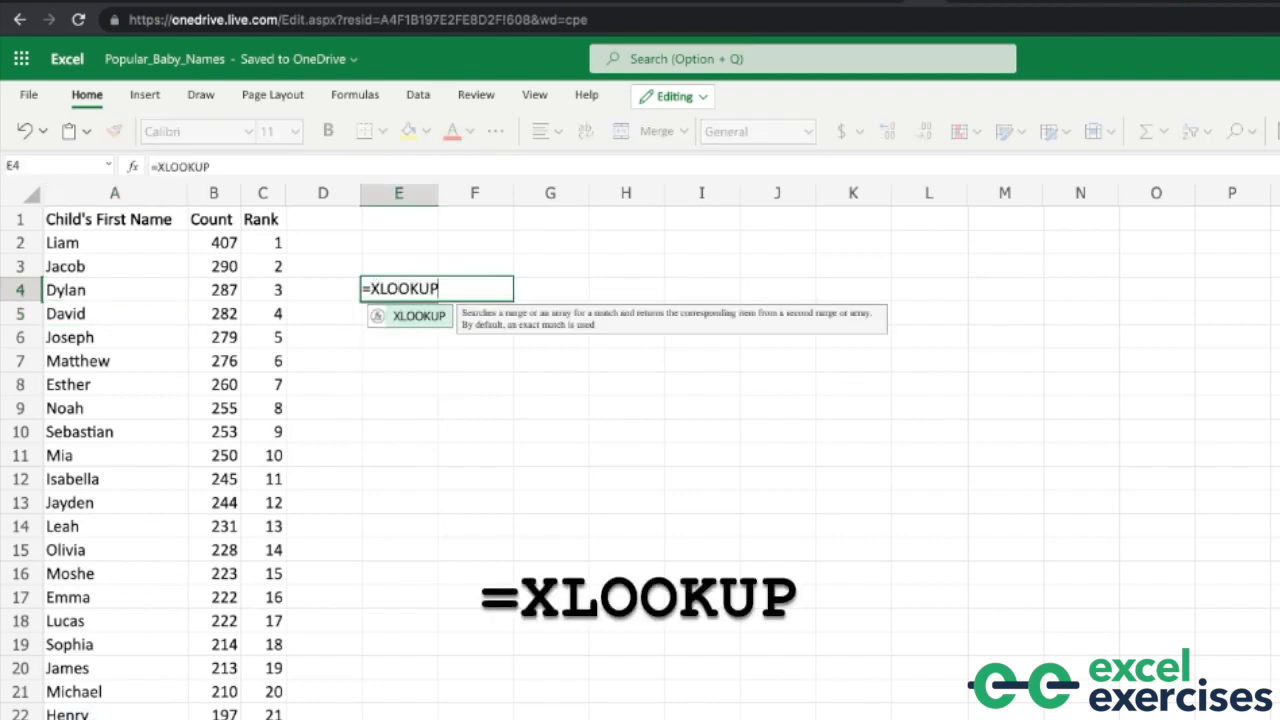
type("(\"")
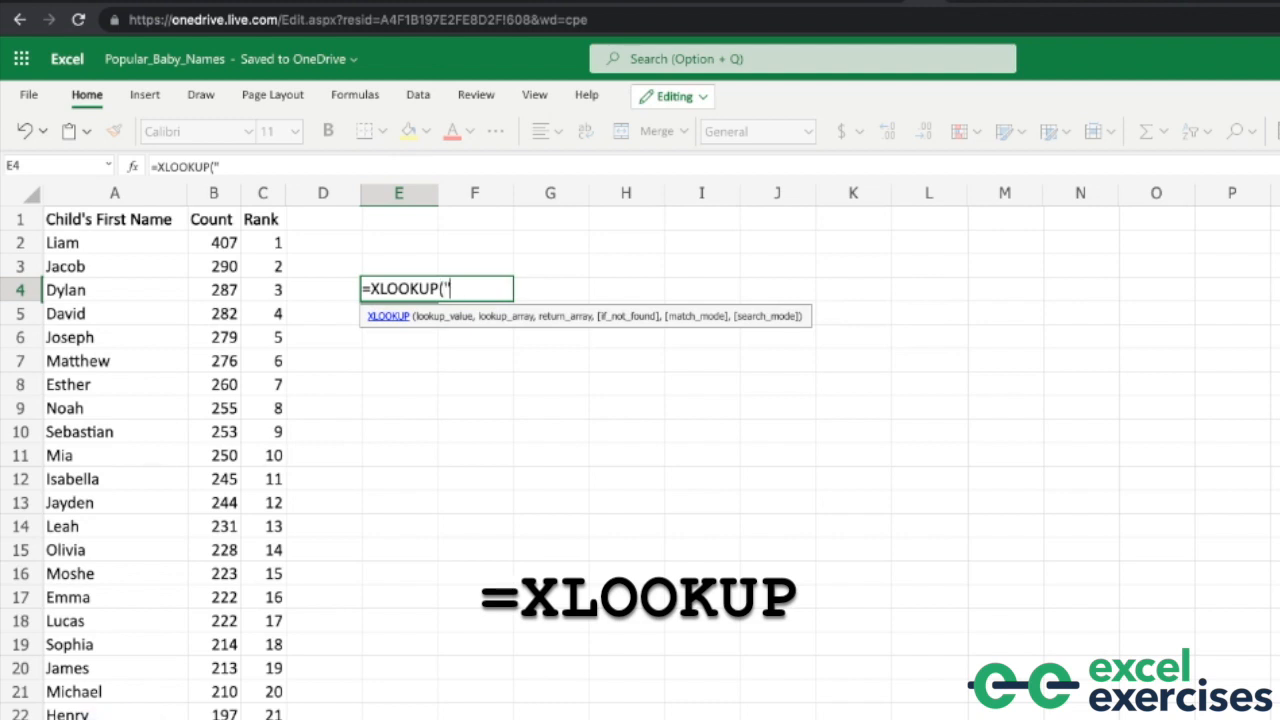
type("Da")
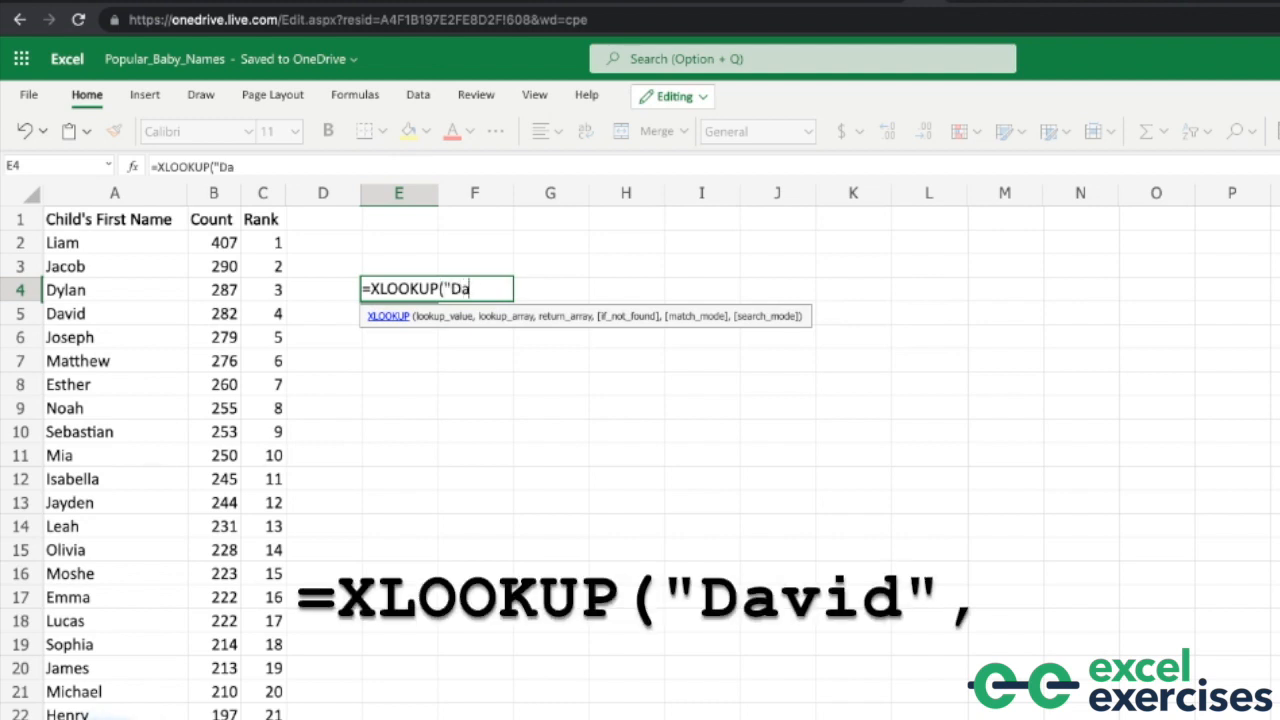
type("vid\",")
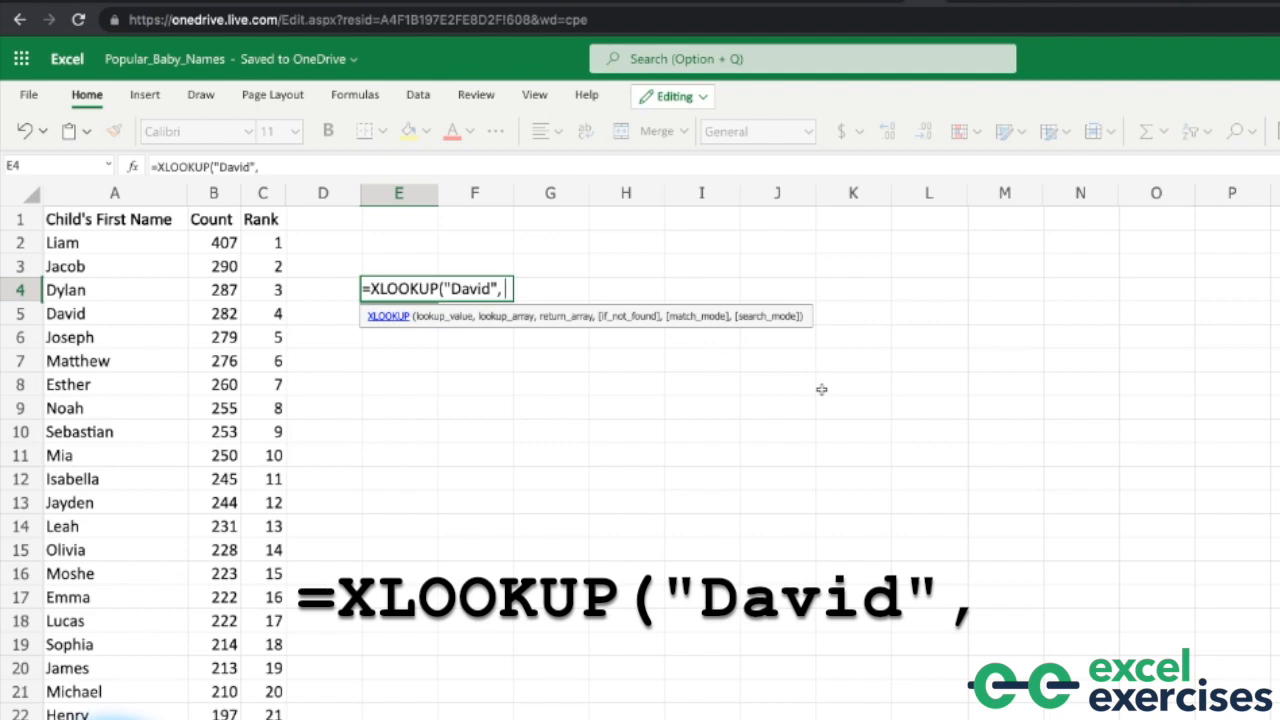
left_click(139, 205)
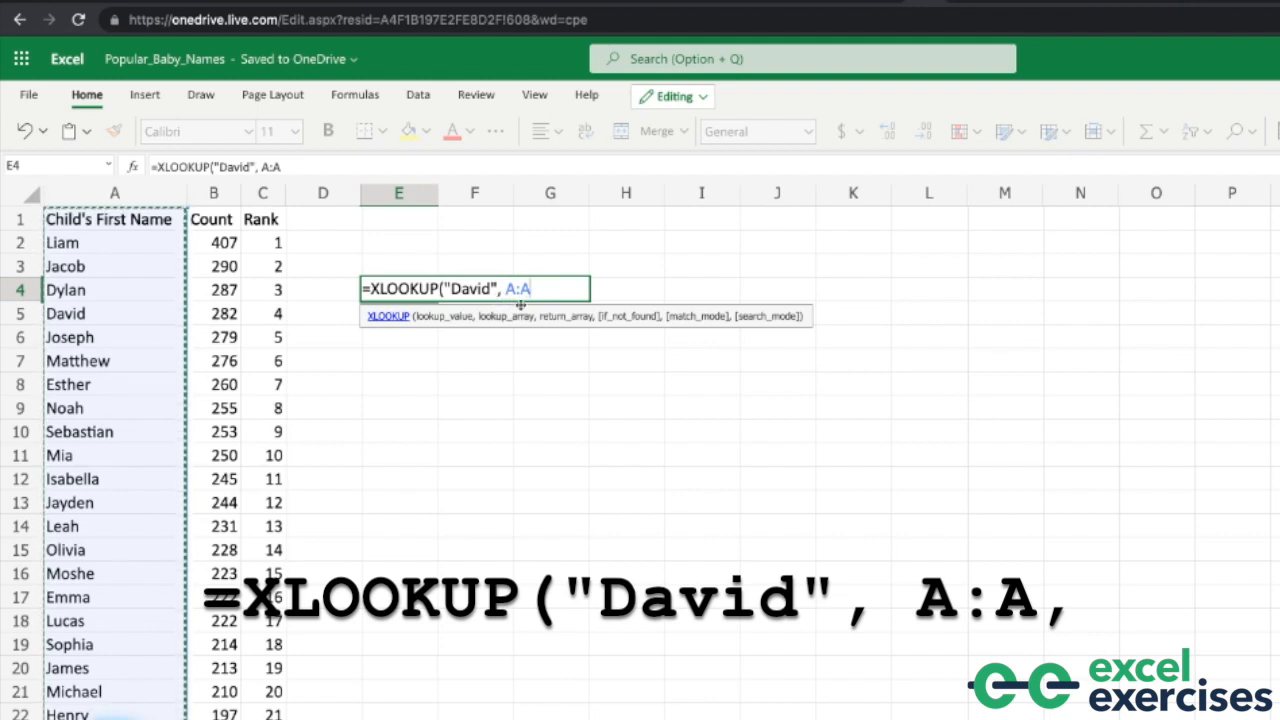
type(",")
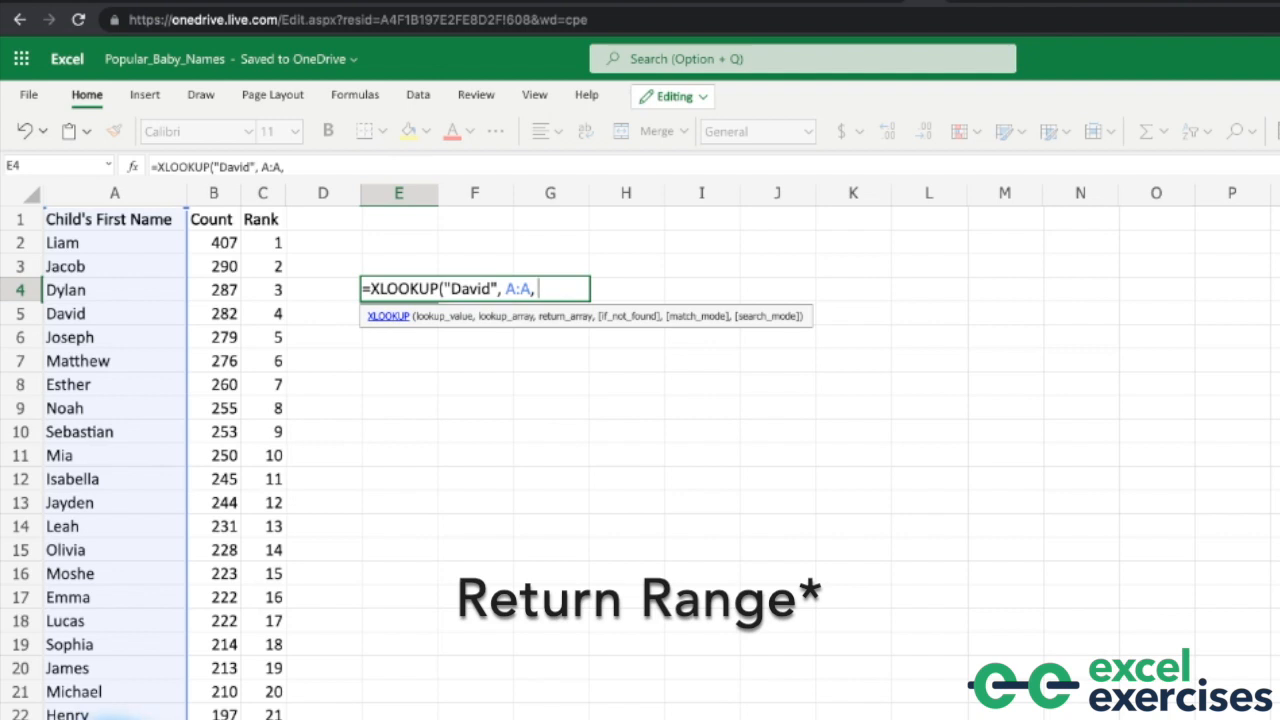
left_click(258, 200)
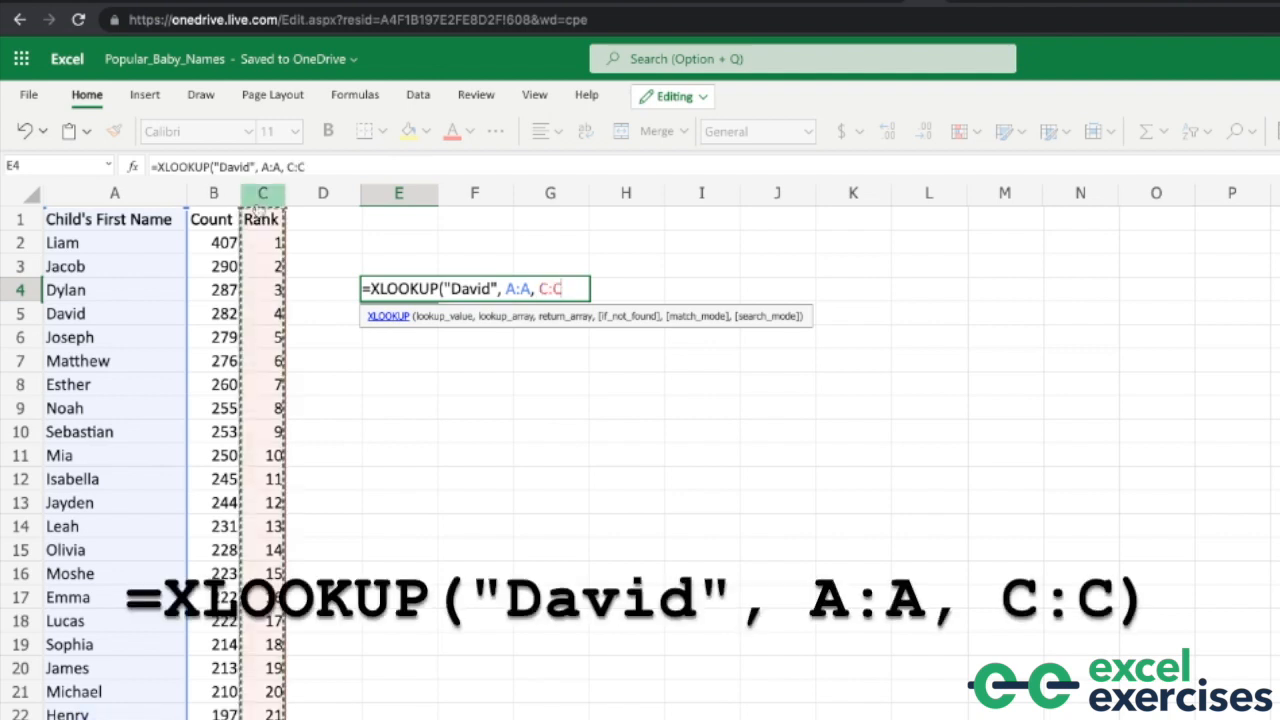
type(")")
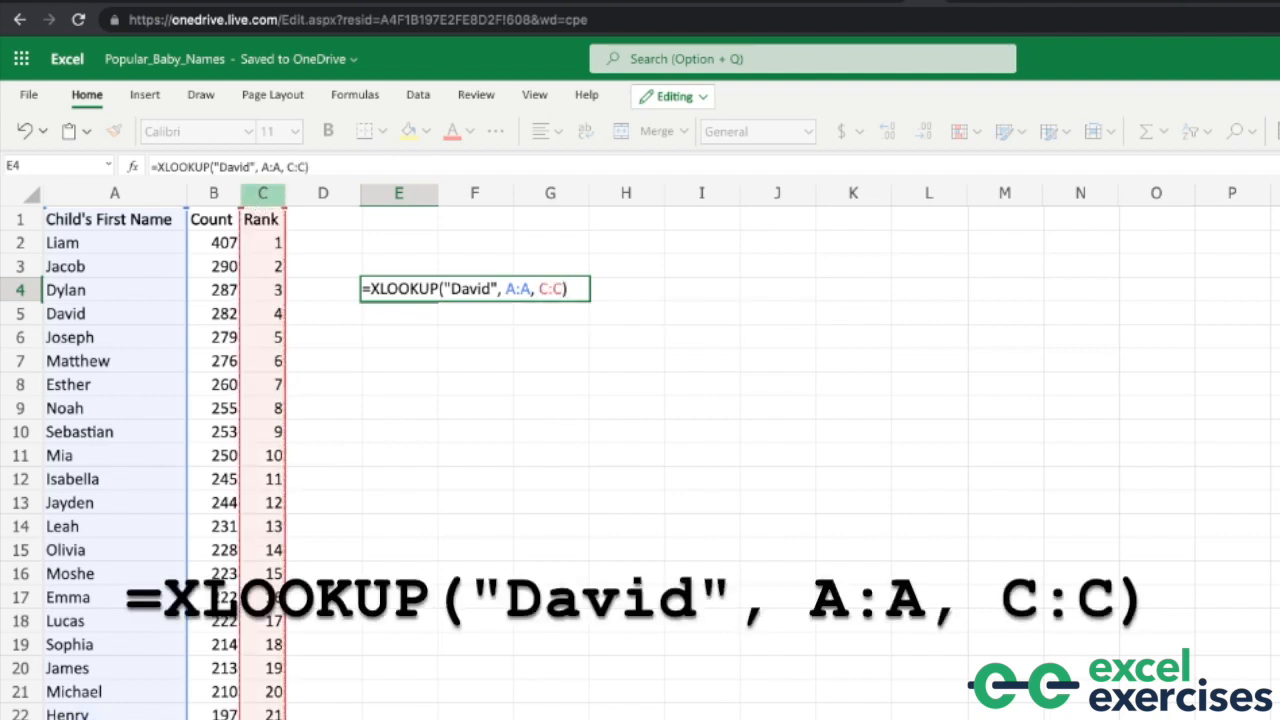
key("Return")
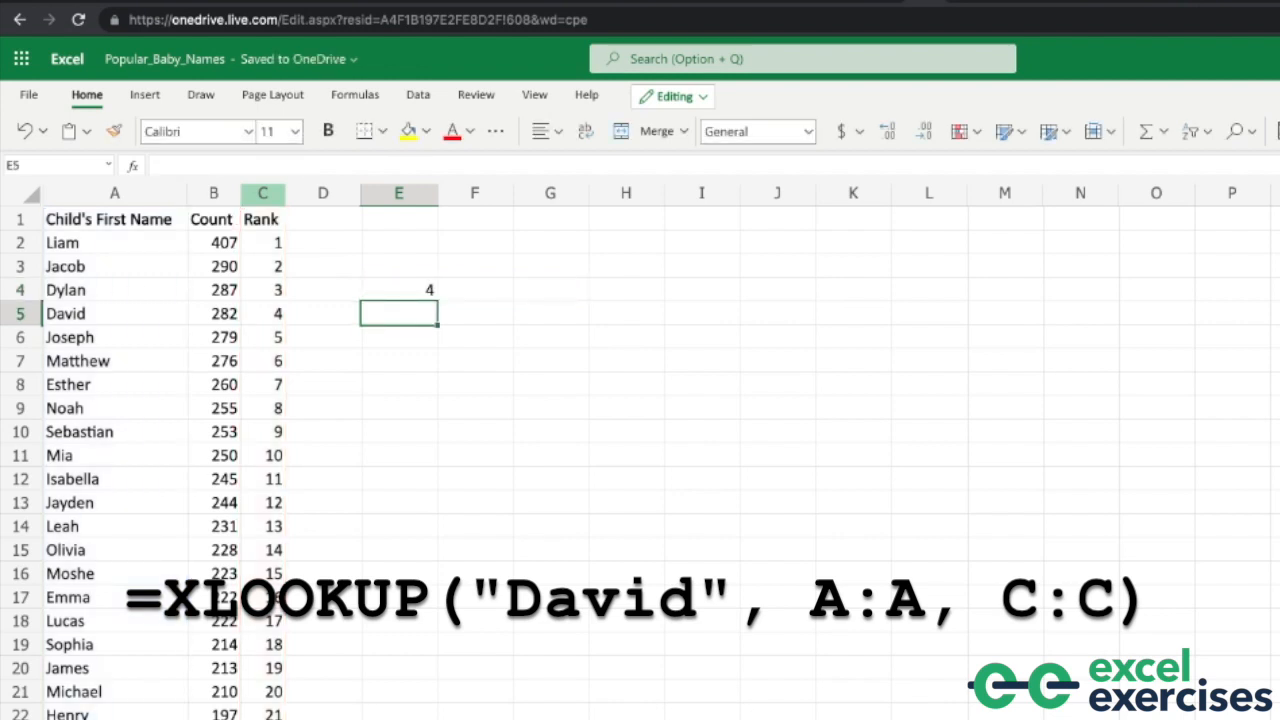
Step: Change the return range of the XLOOKUP formula in E4 to B:B so it returns the count
left_click(384, 294)
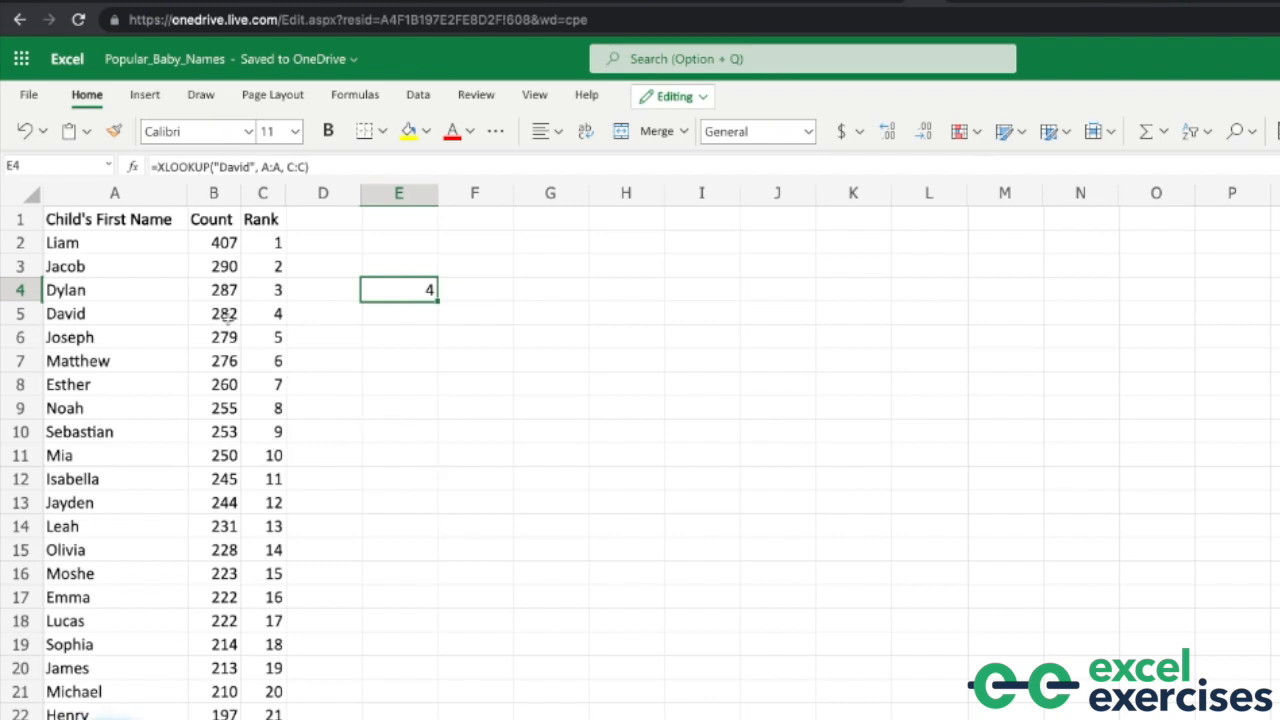
double_click(376, 291)
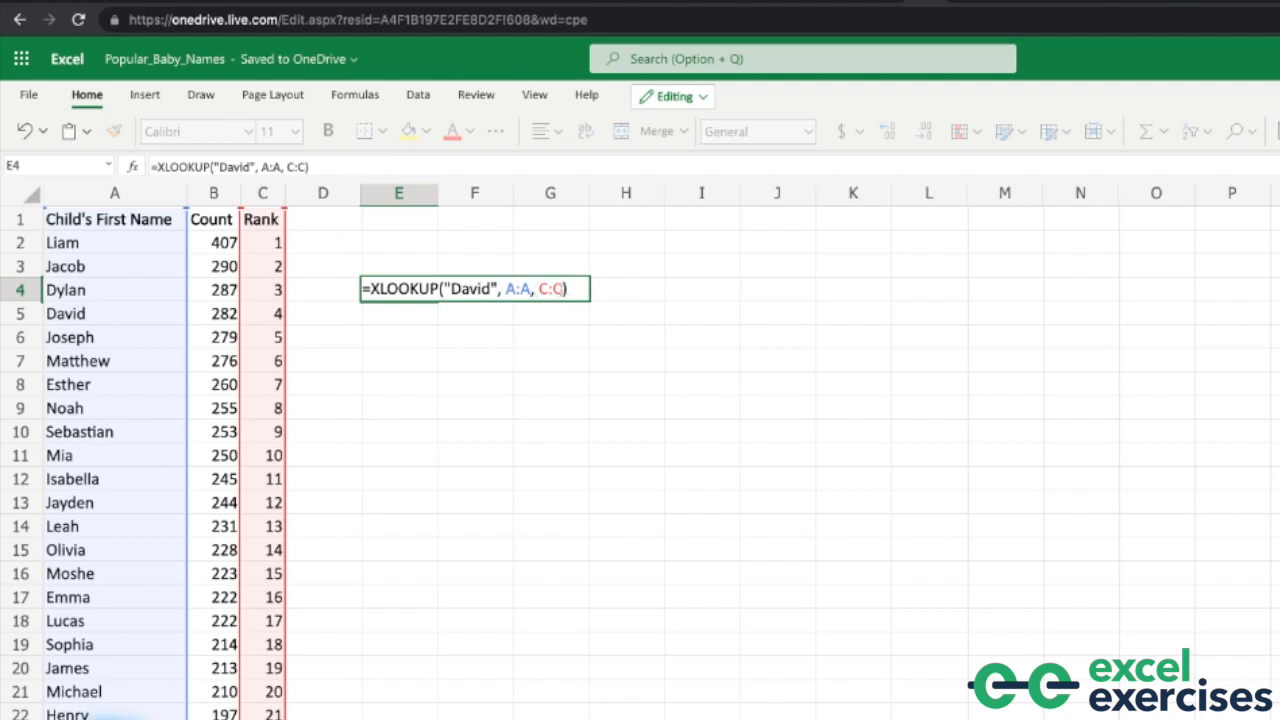
key("shift+Left")
key("shift+Left")
key("shift+Left")
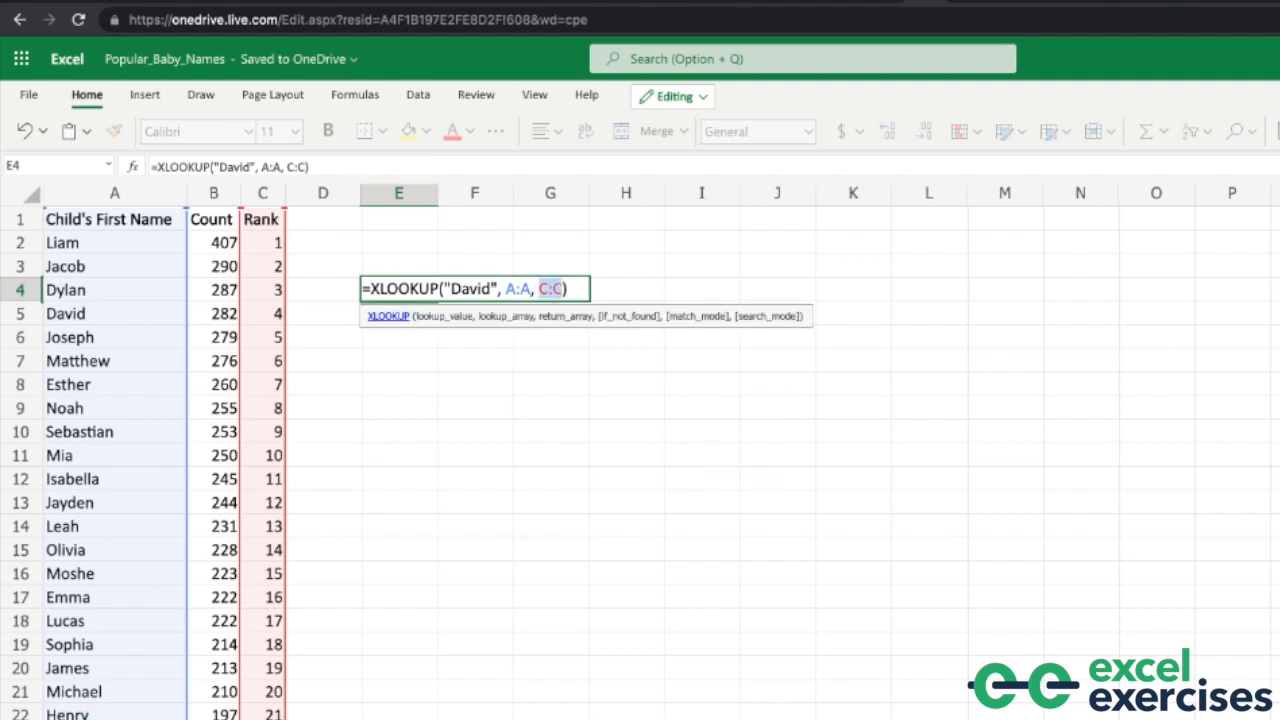
type("B:B")
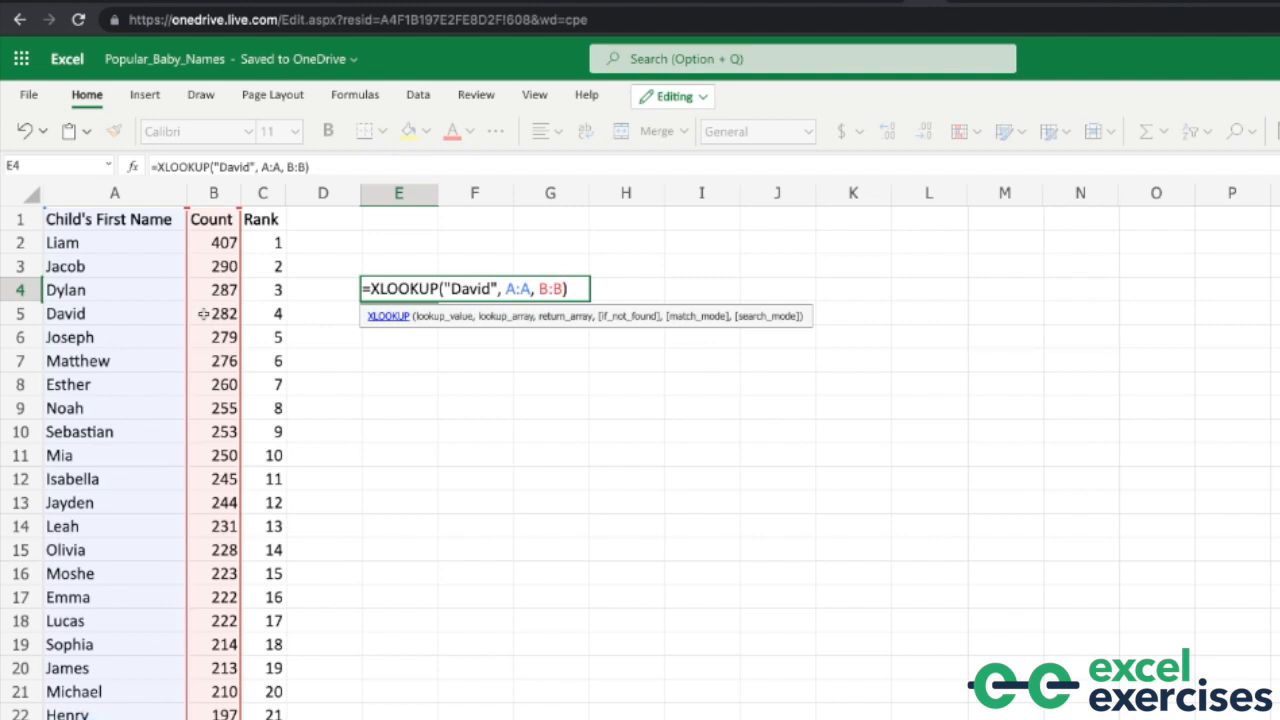
key("Return")
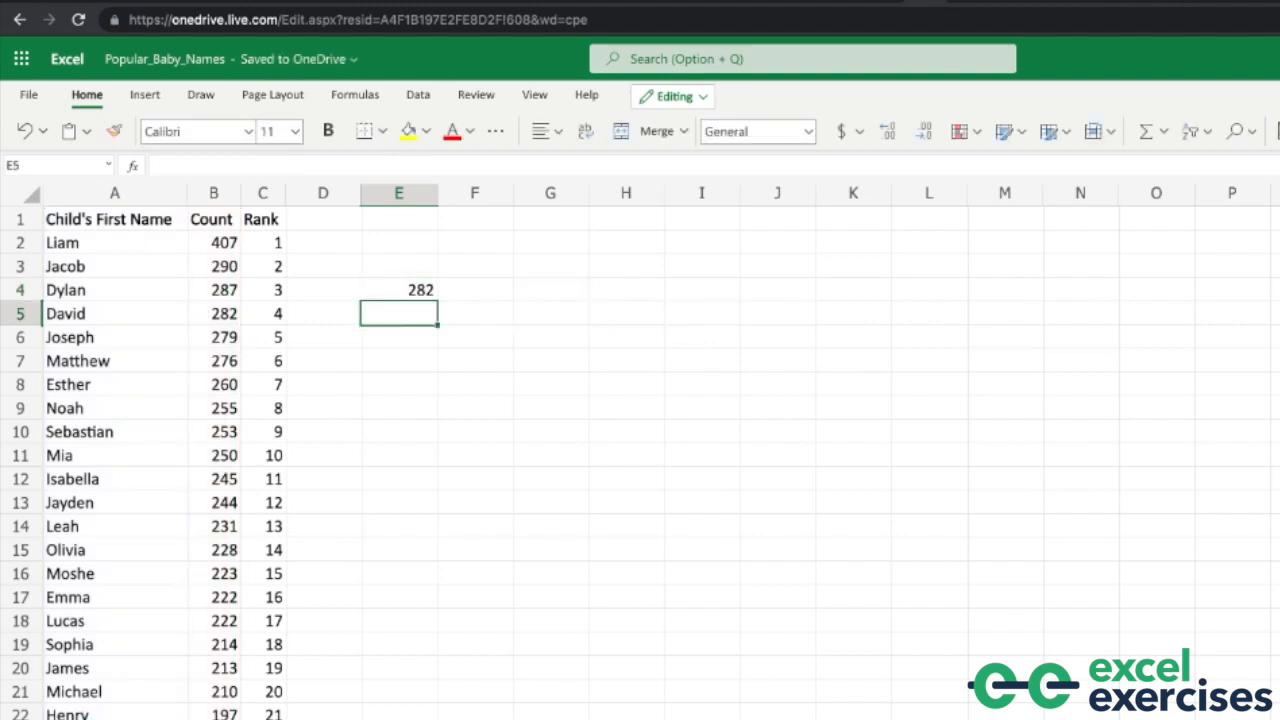
left_click(220, 314)
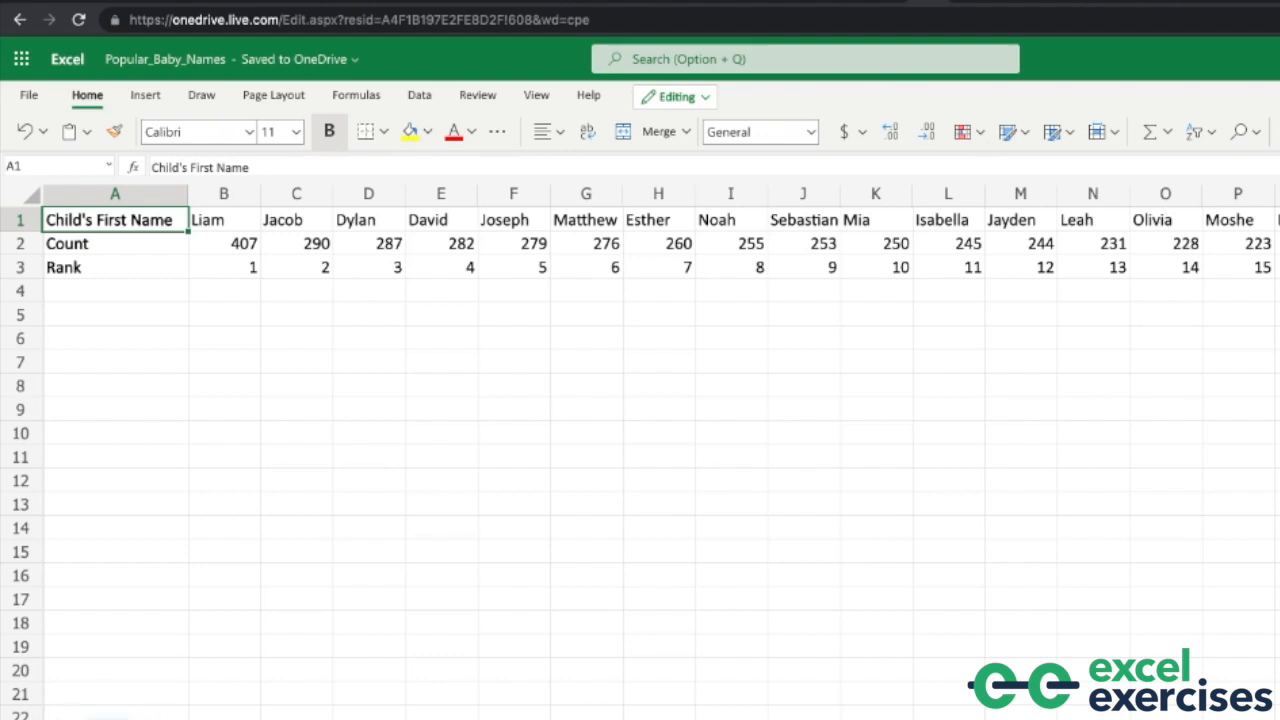
Step: In cell B6 of the horizontally arranged data, enter =XLOOKUP("Noah", 1:1, 3:3) to return that name's rank
left_click(240, 337)
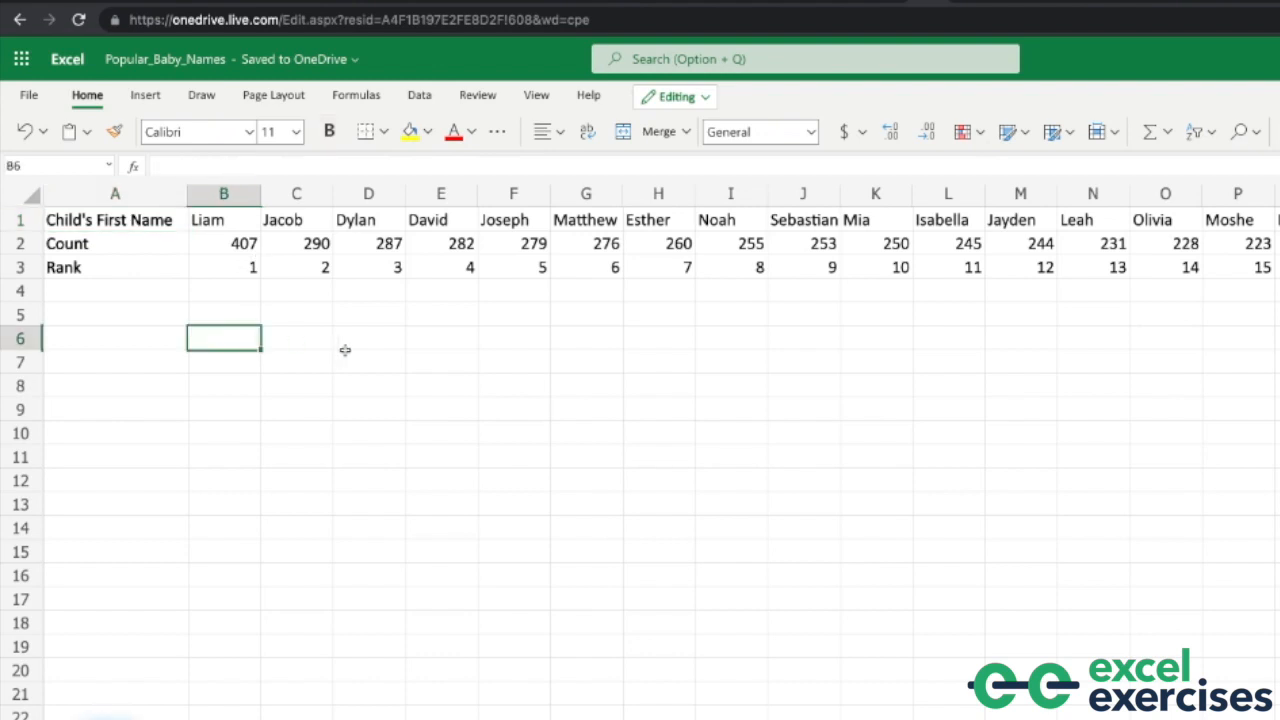
type("=XLOOK")
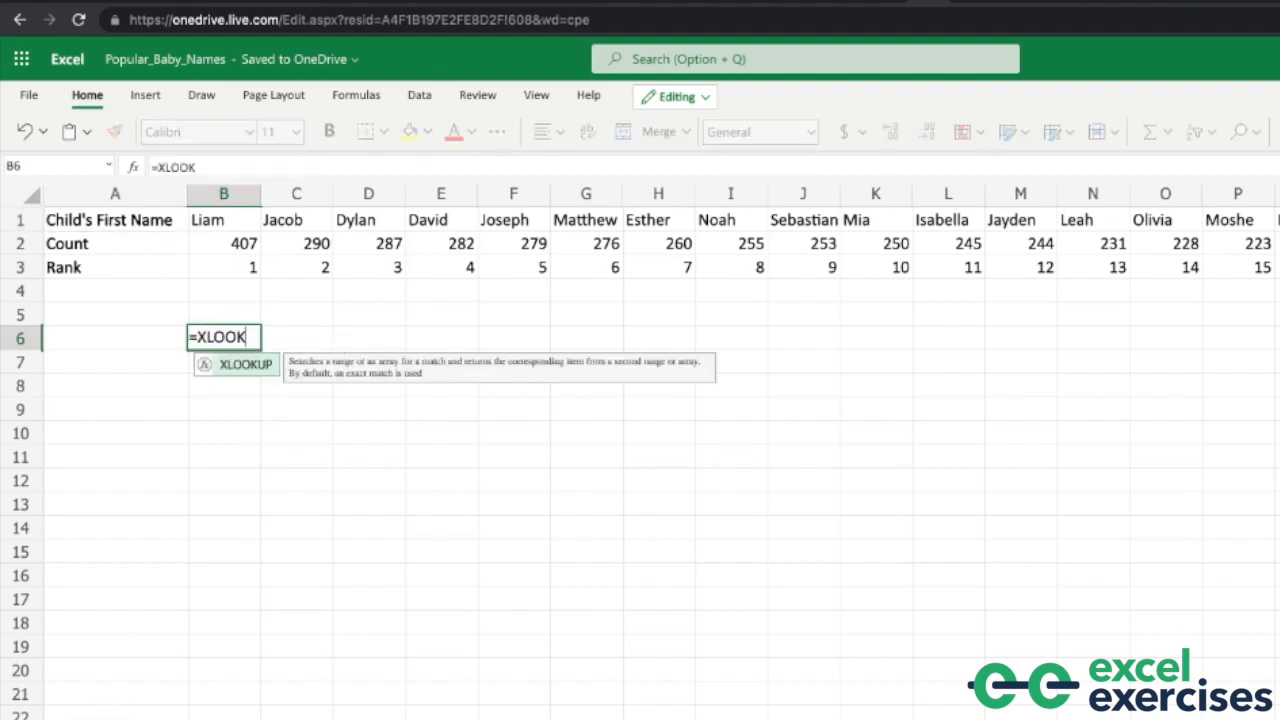
key("Tab")
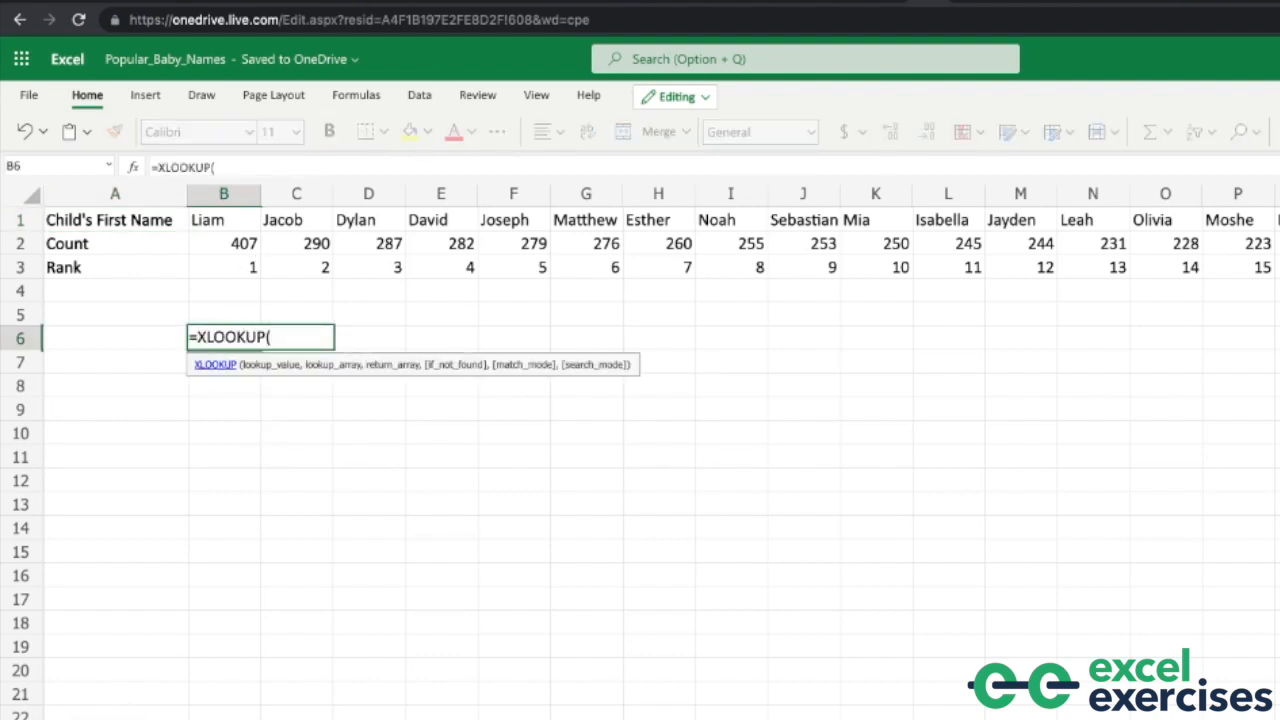
type("\"Noah\"")
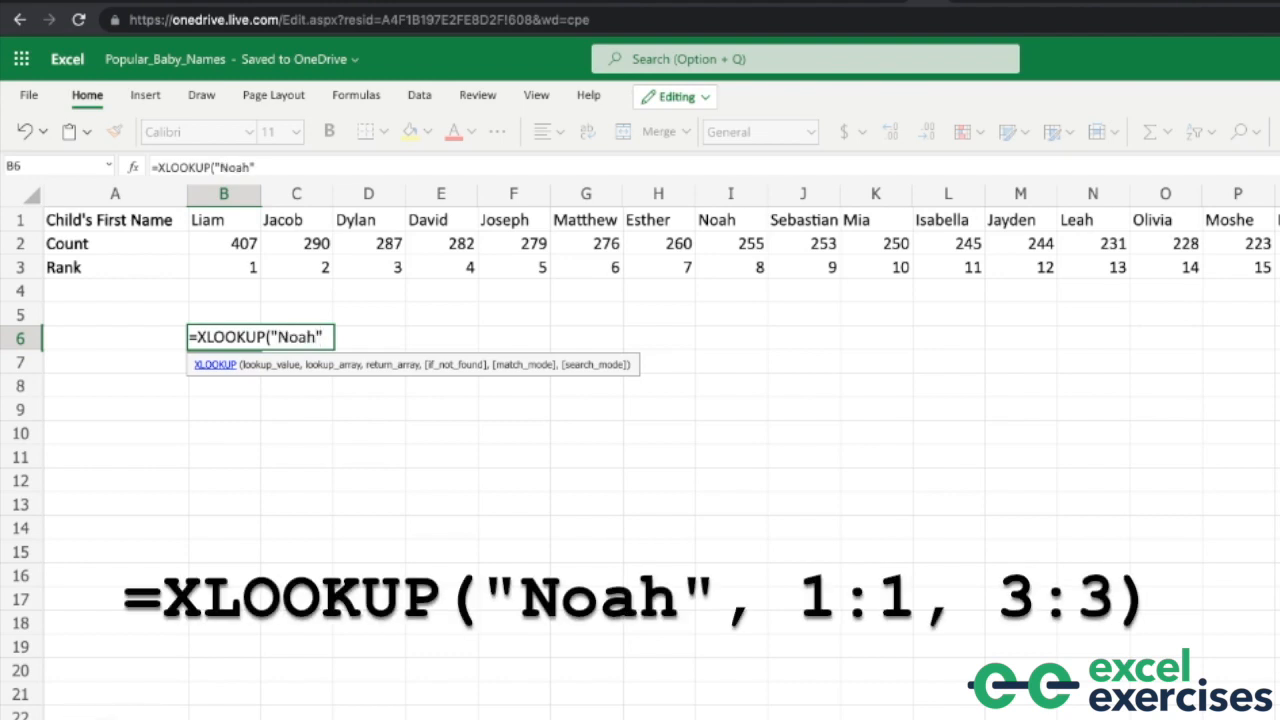
type(",")
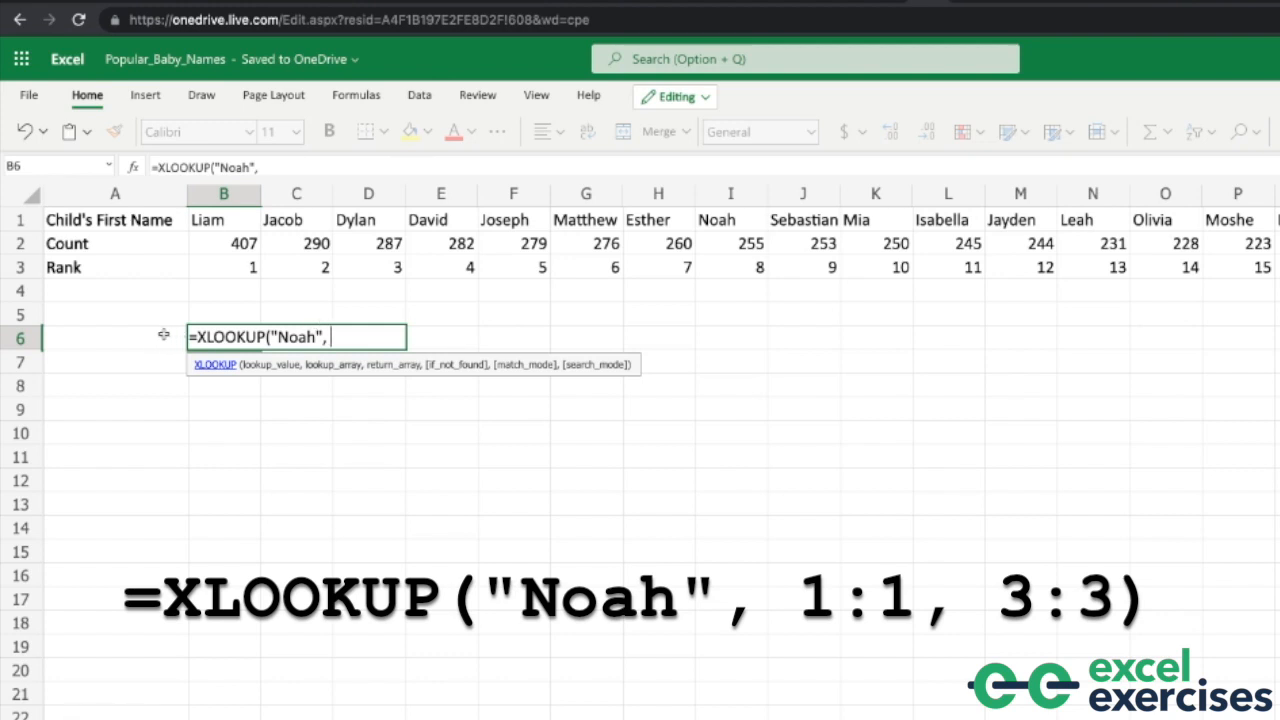
left_click(18, 221)
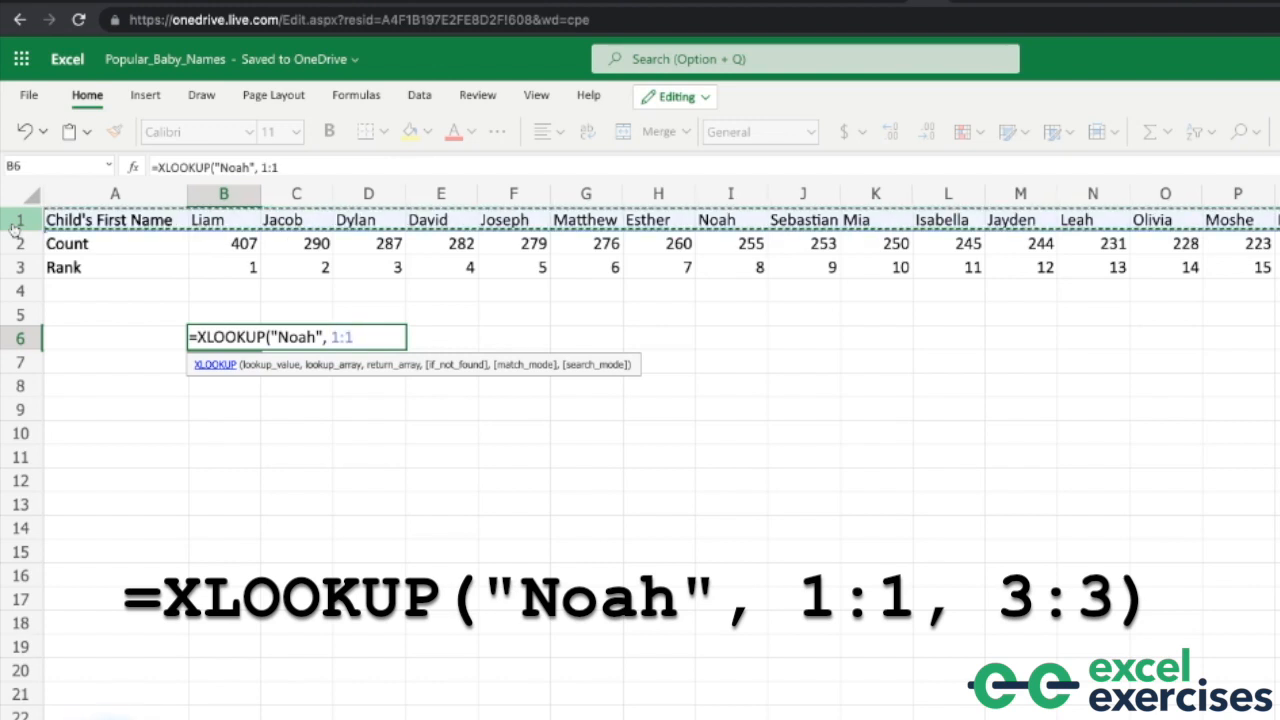
type(",")
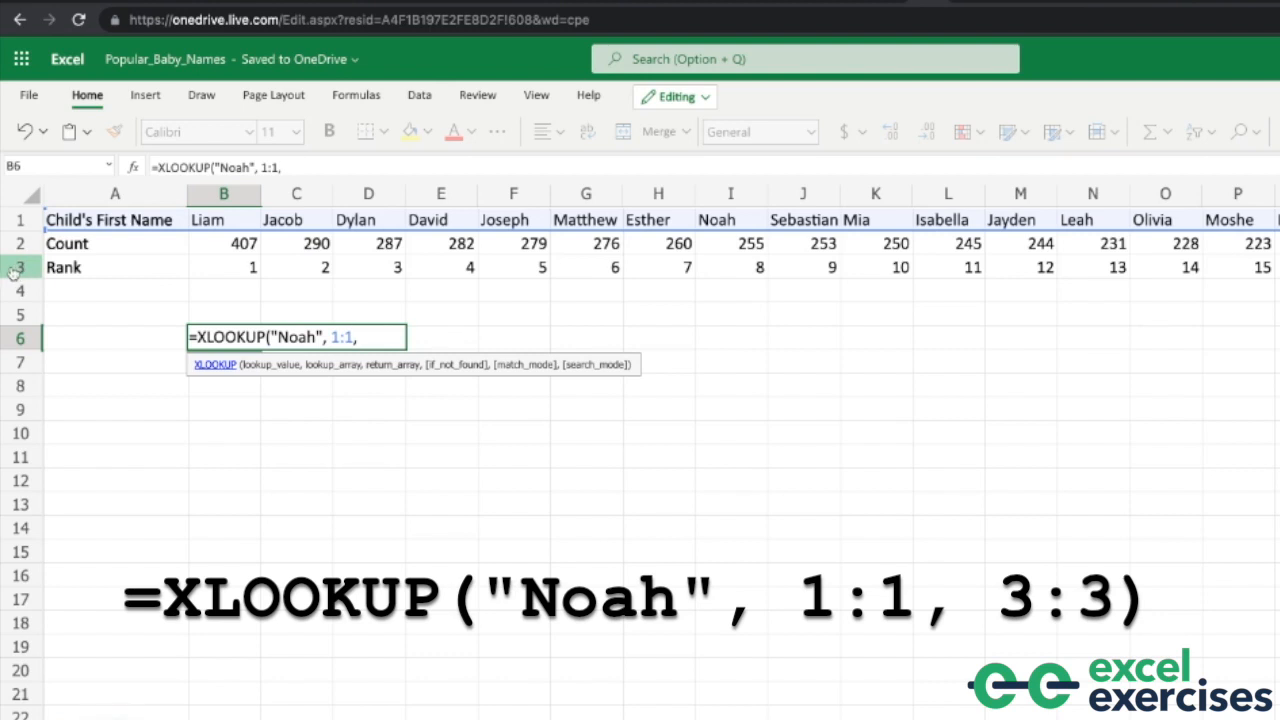
left_click(12, 272)
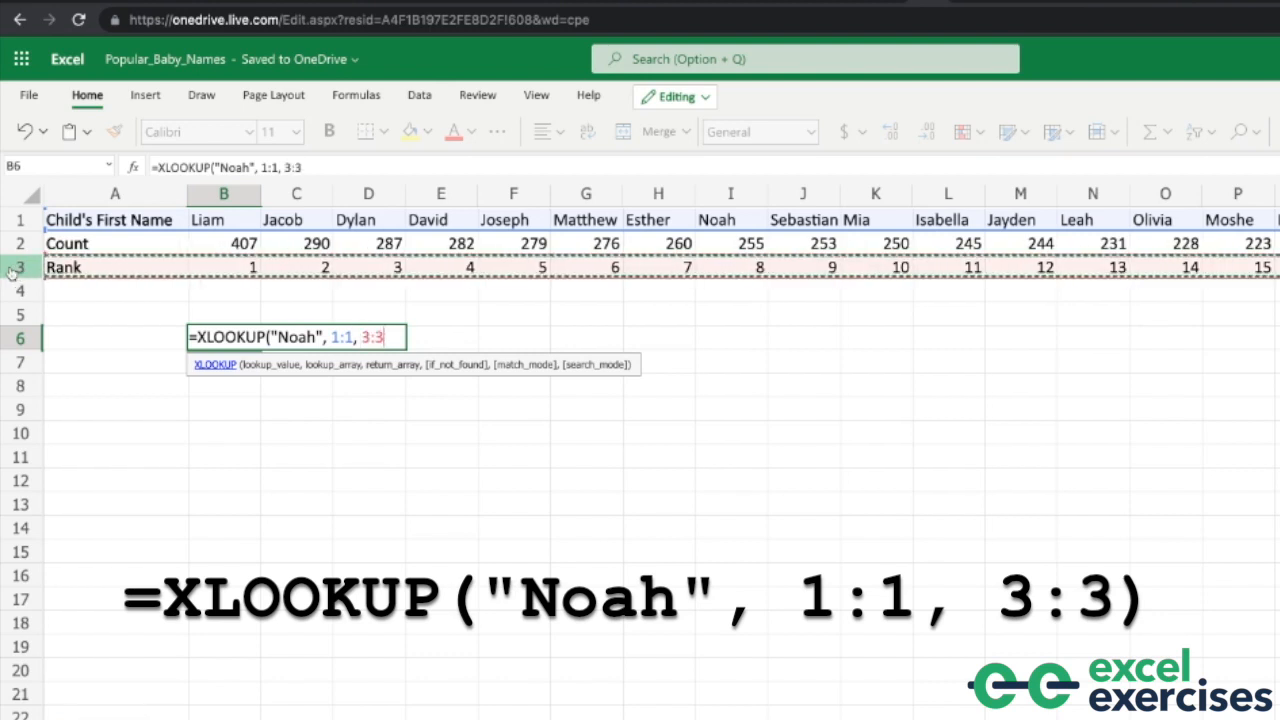
type(")")
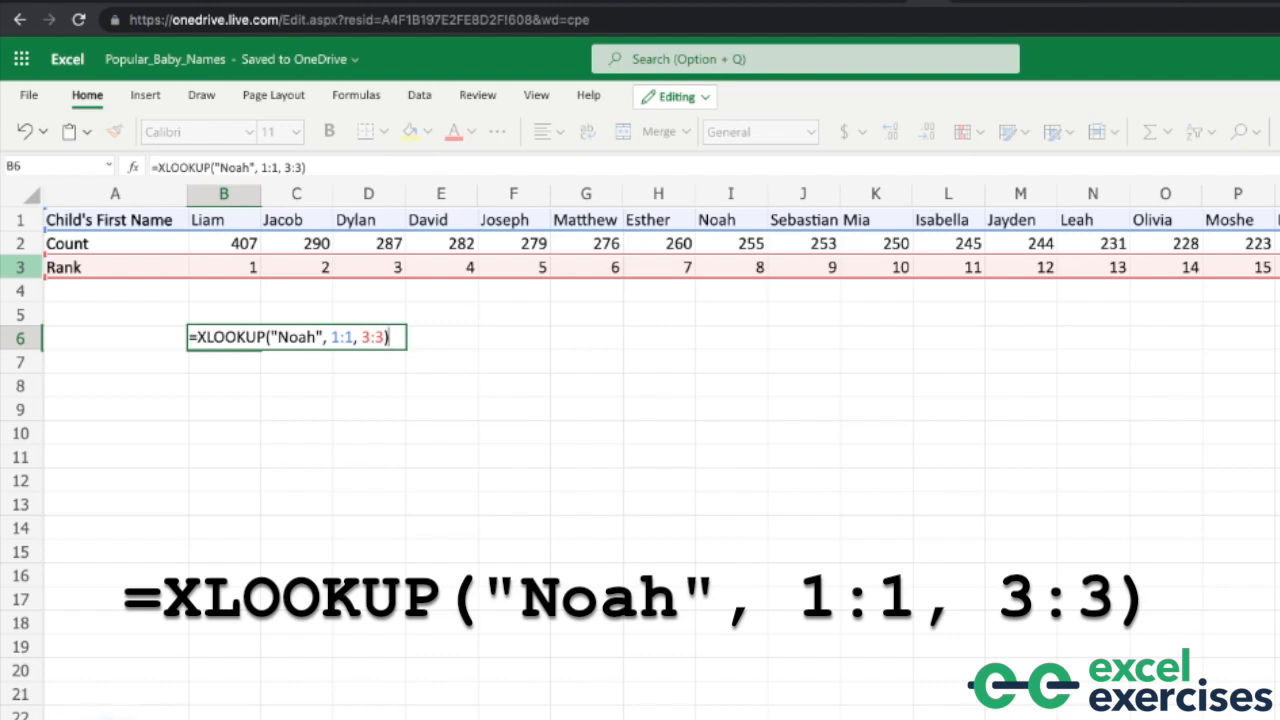
key("Return")
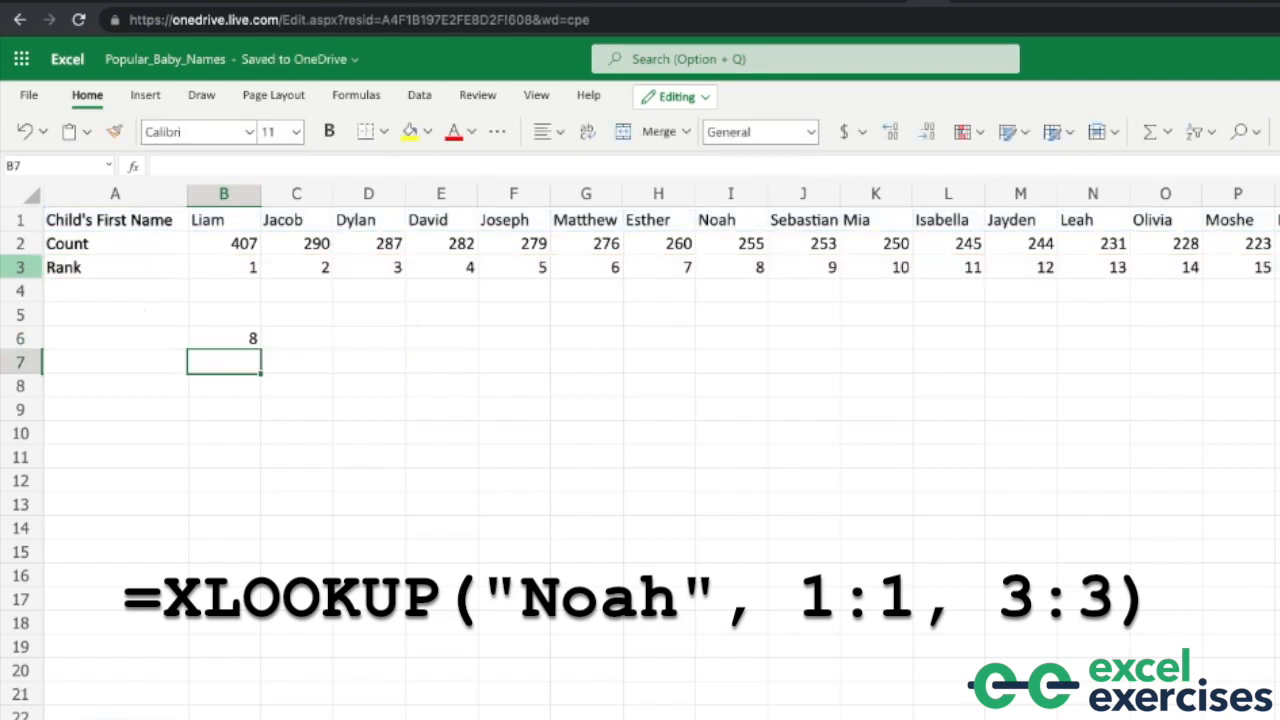
left_click(721, 271)
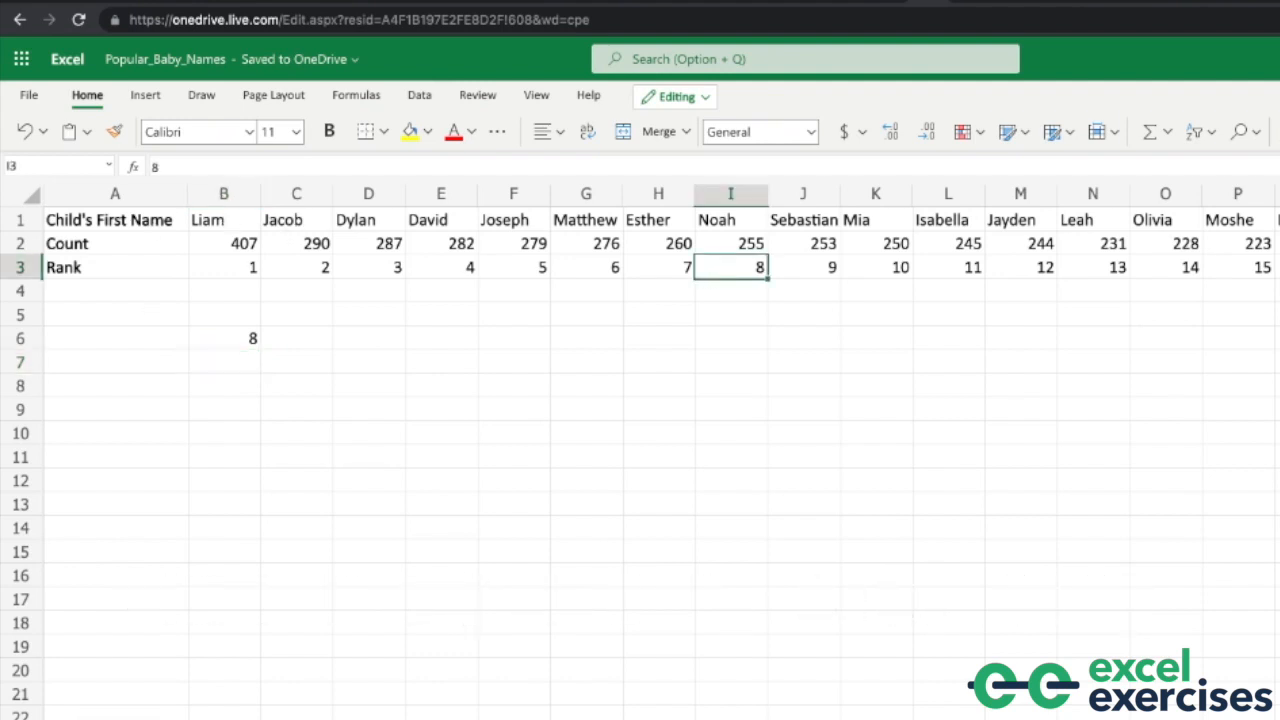
left_click(745, 225)
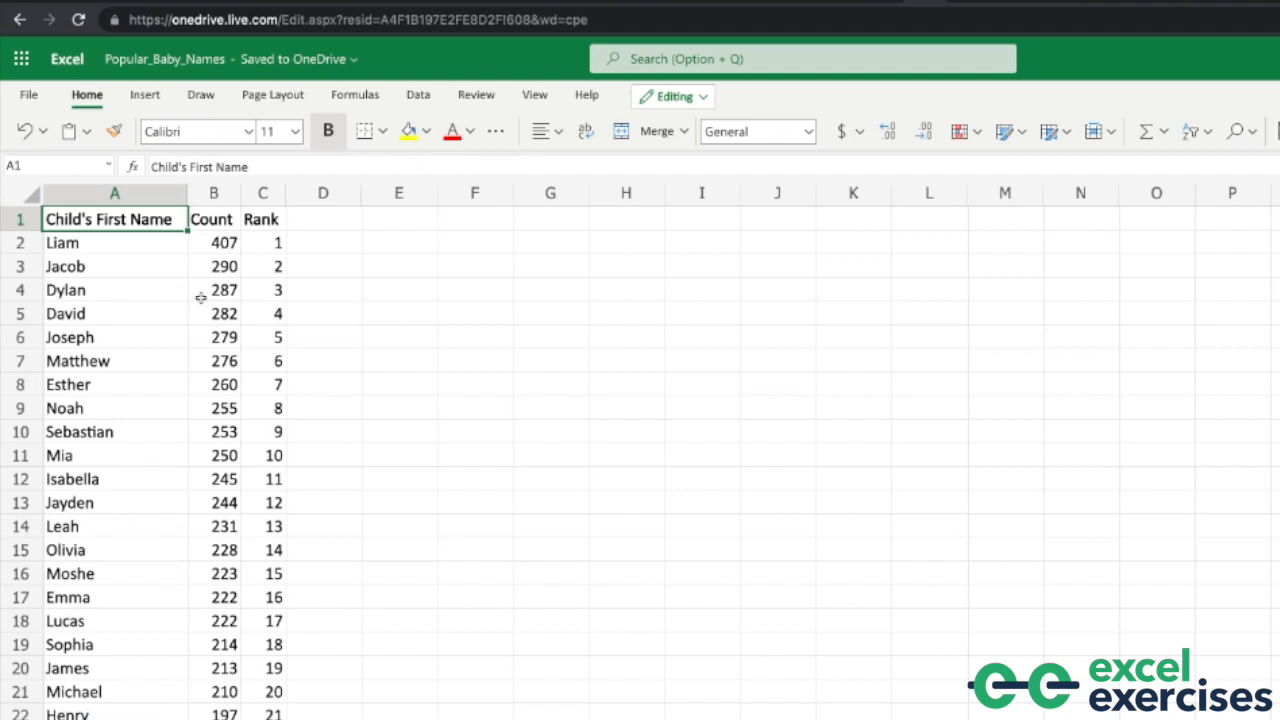
left_click(141, 270)
left_click(268, 273)
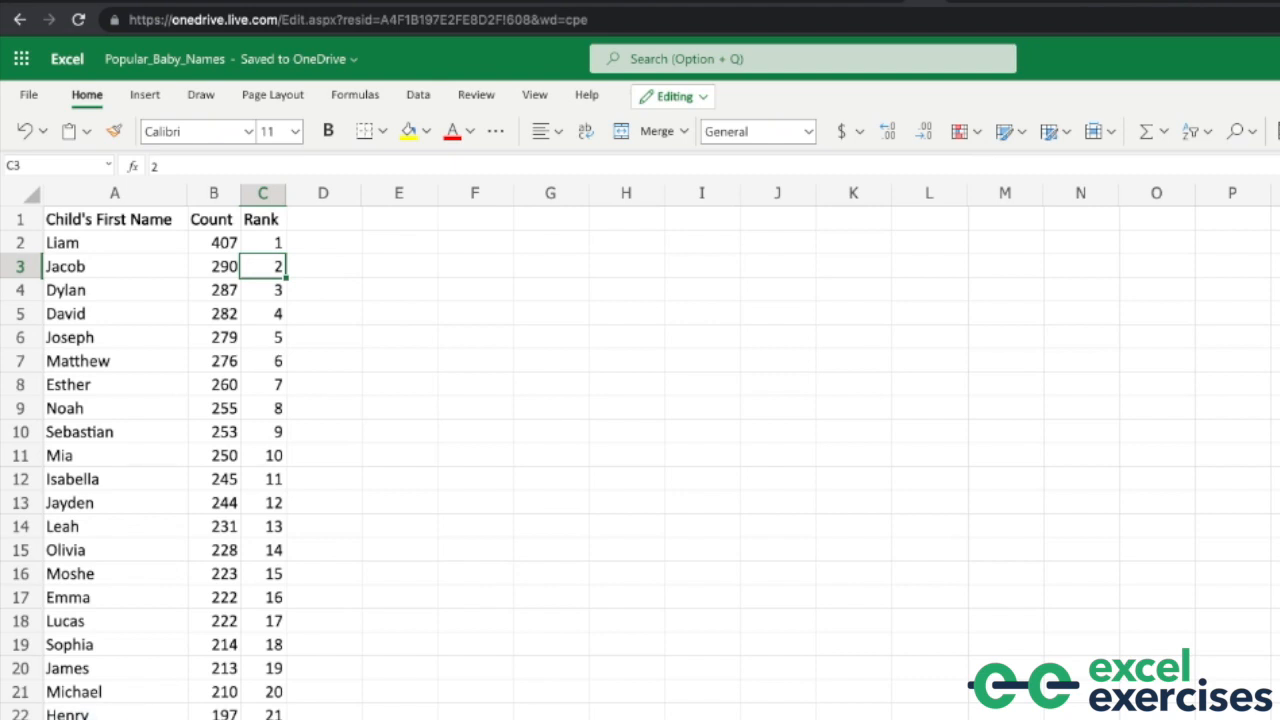
left_click(259, 336)
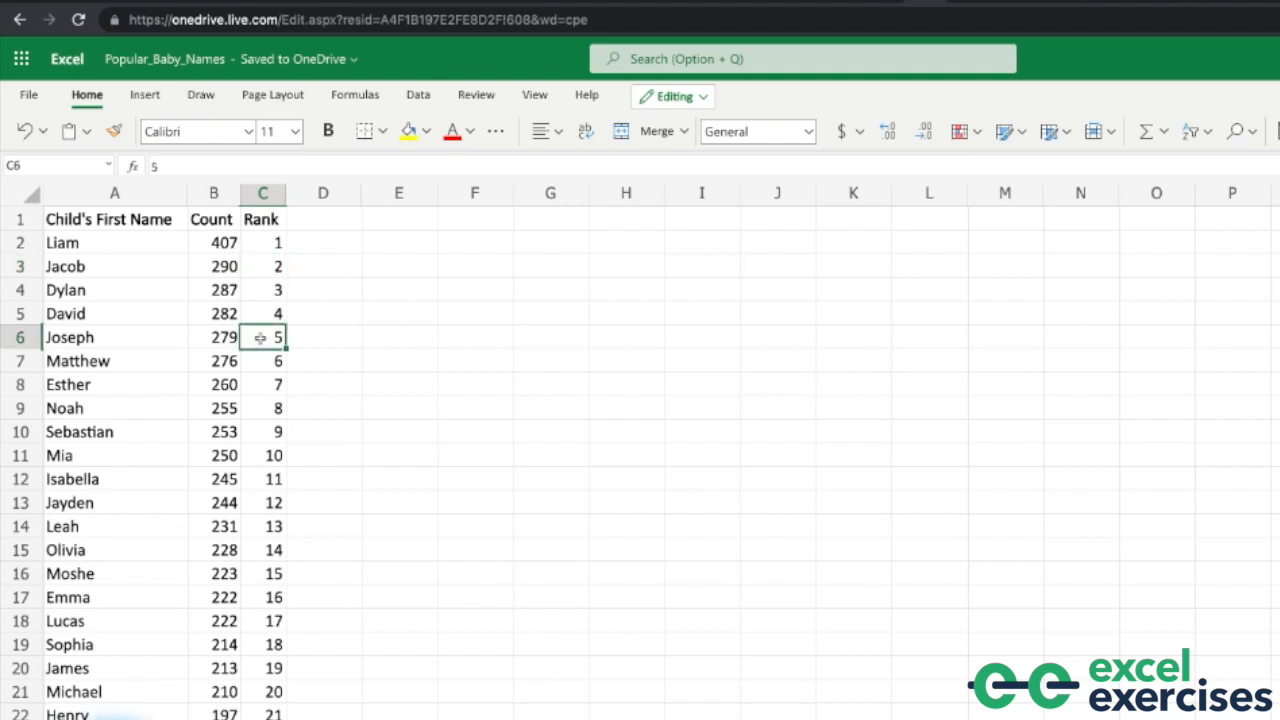
left_click(157, 336)
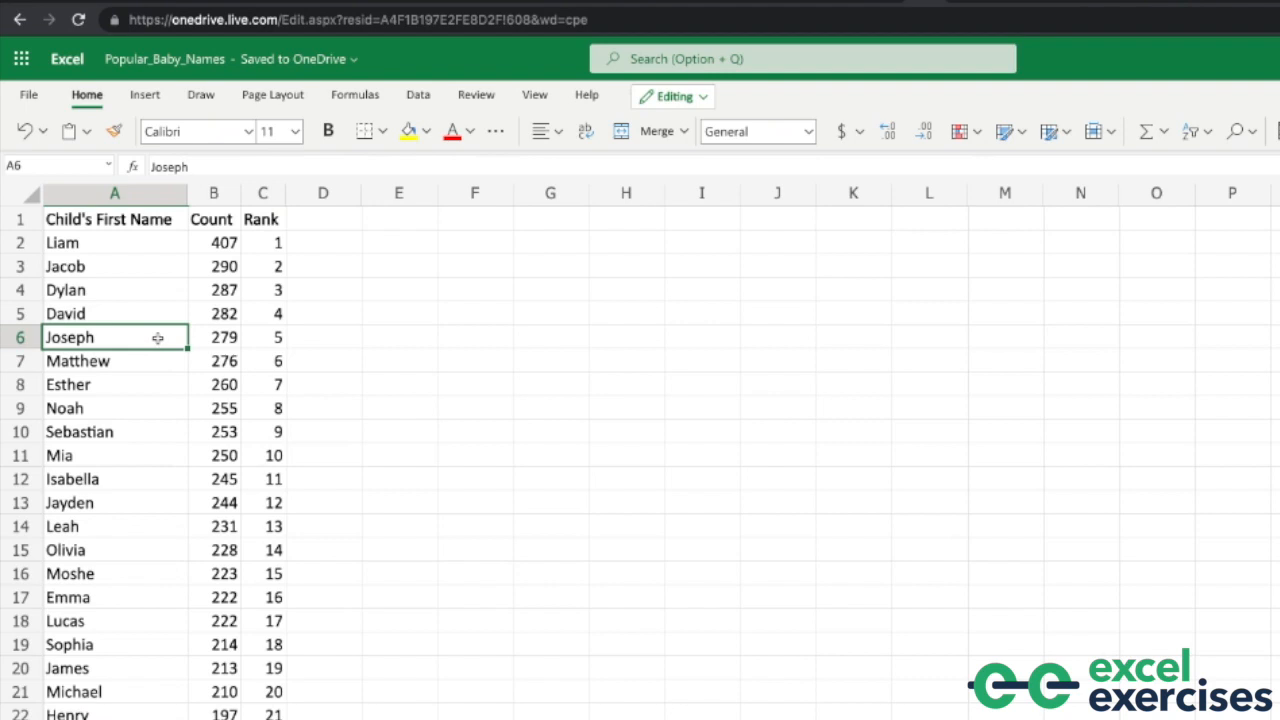
left_click(268, 337)
left_click(177, 338)
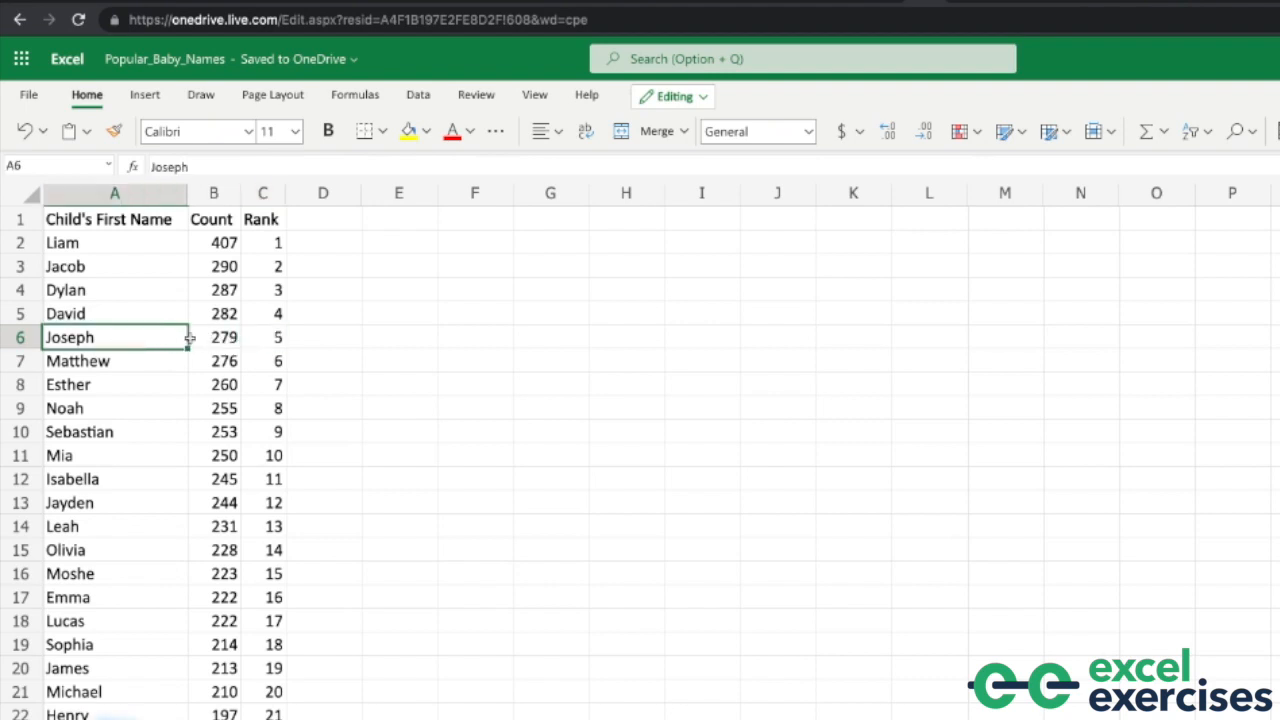
left_click(266, 337)
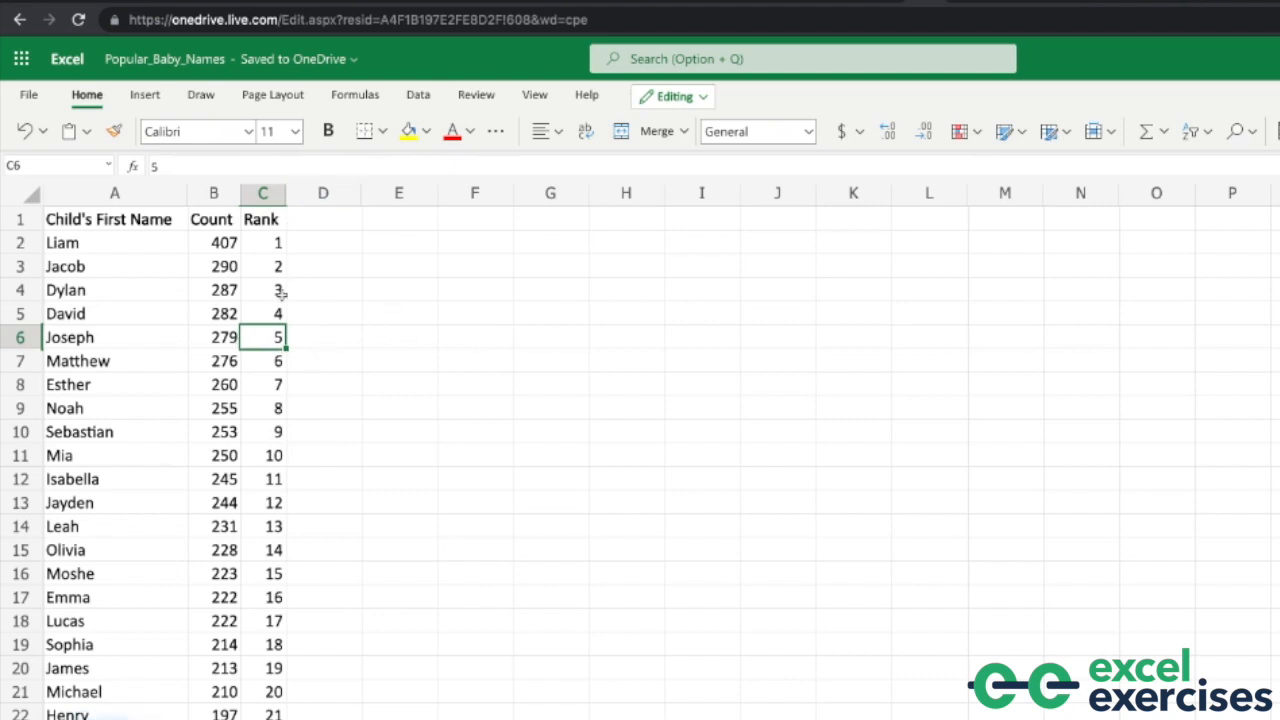
Step: In cell E5 of the vertical data, enter =XLOOKUP(5, C:C, A:A) to return the name at rank 5, and review the formula
left_click(368, 318)
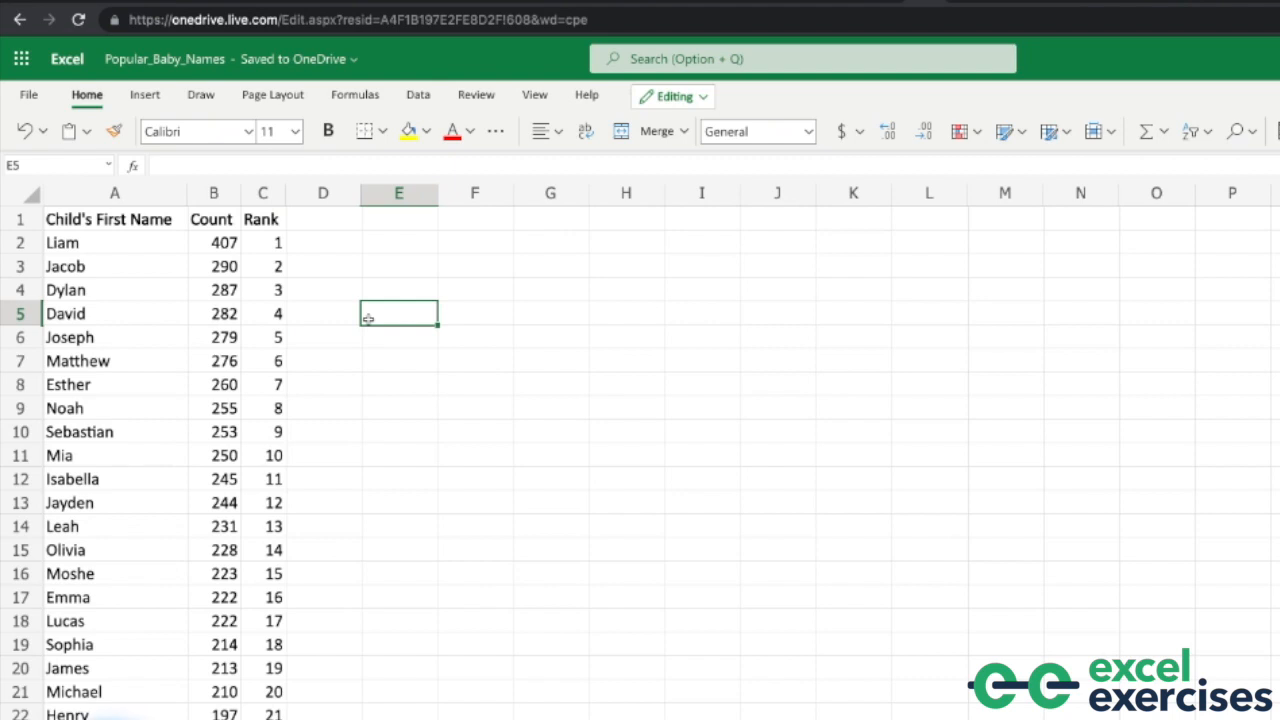
type("=XLOOKU")
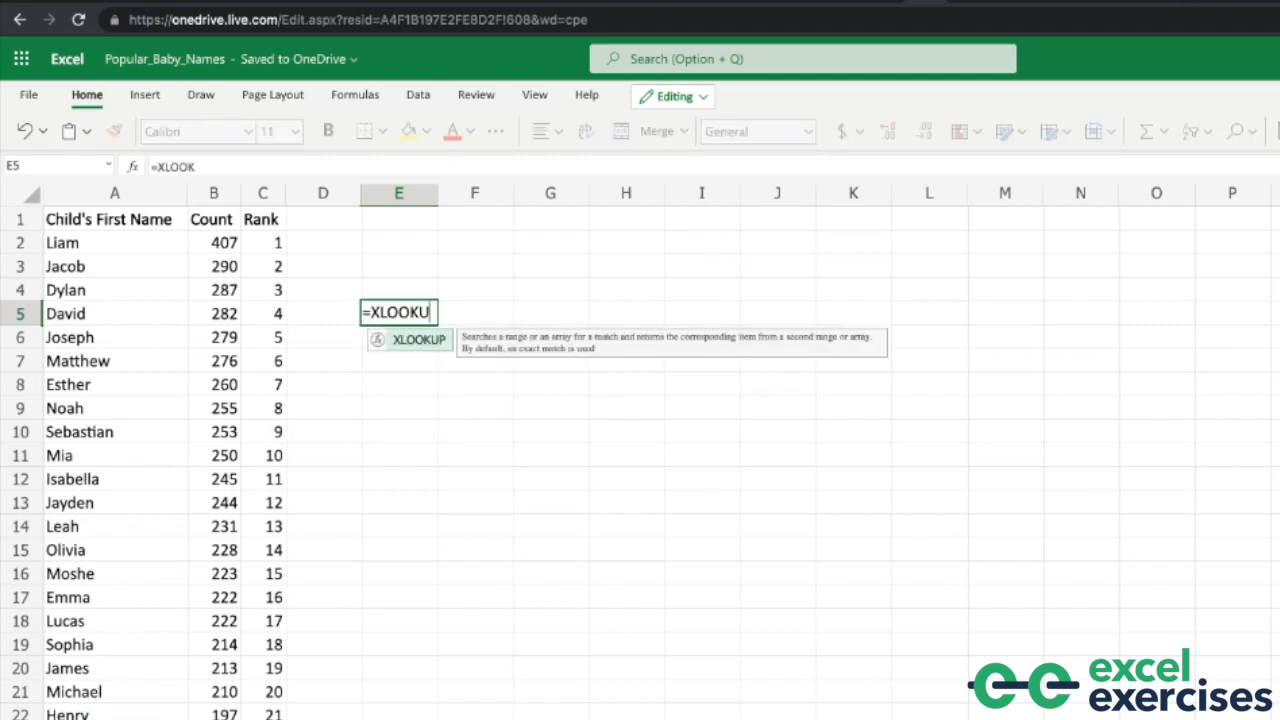
type("P(5")
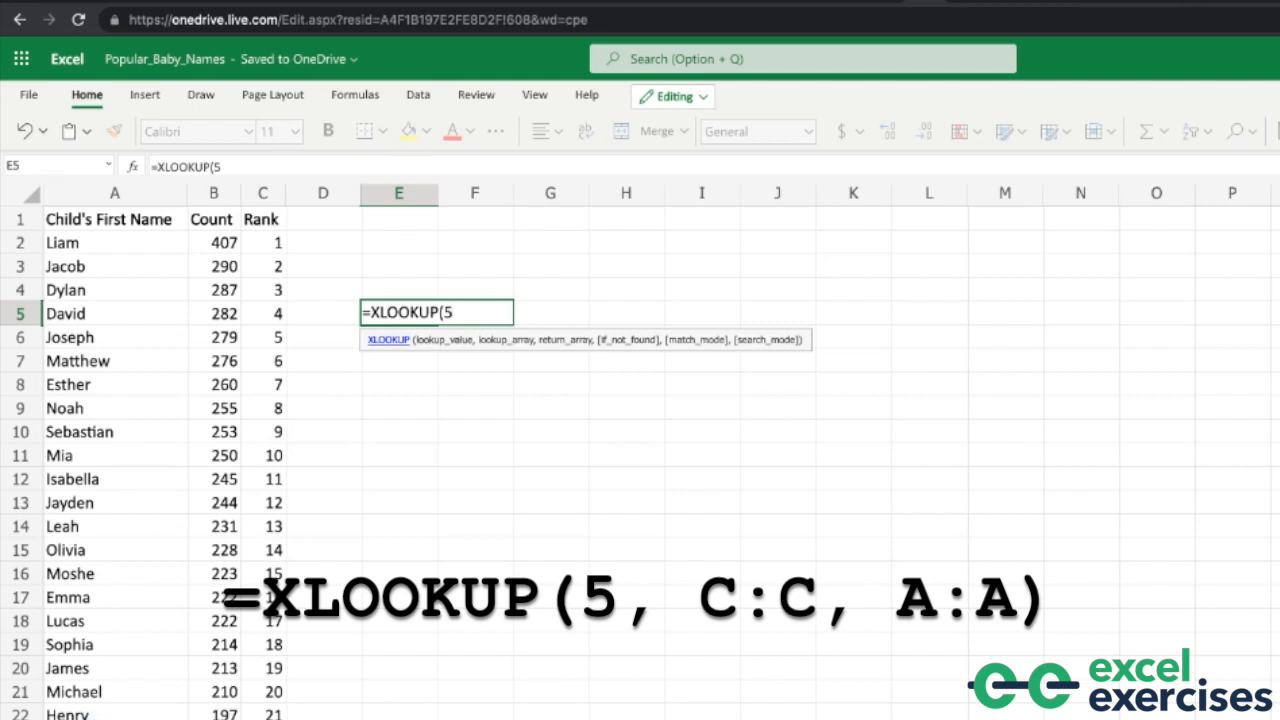
type(",")
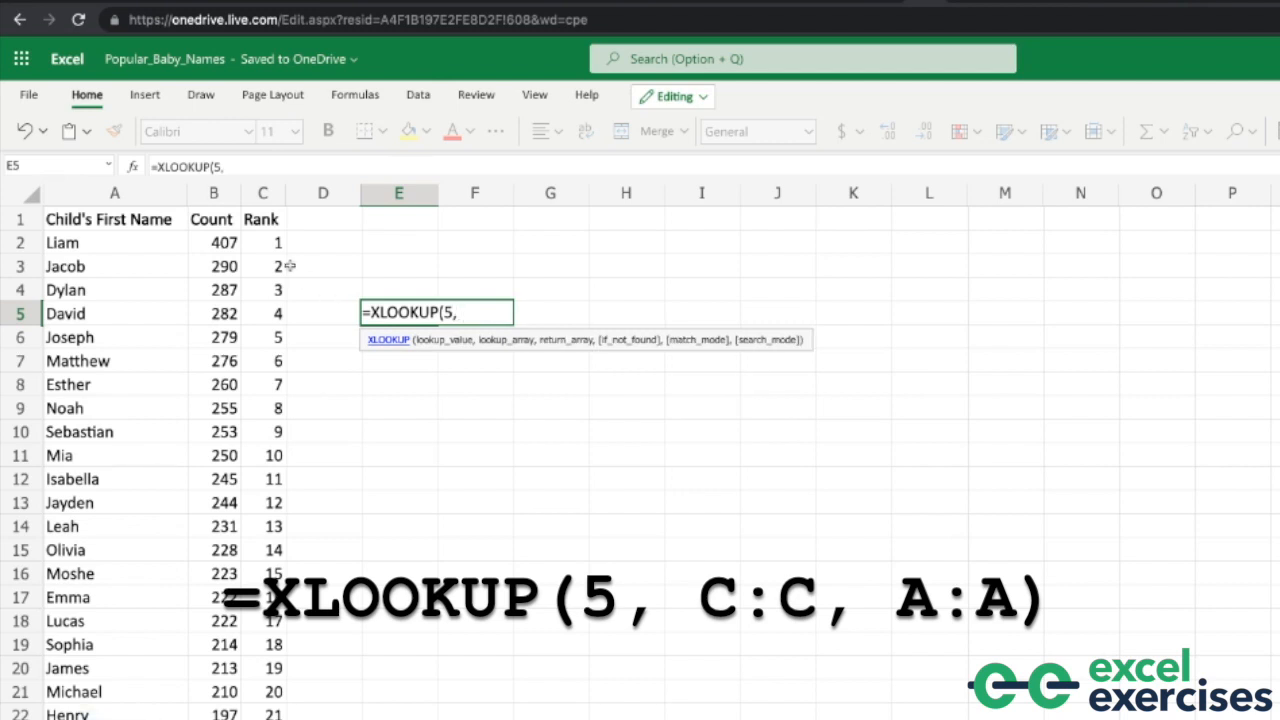
left_click(264, 195)
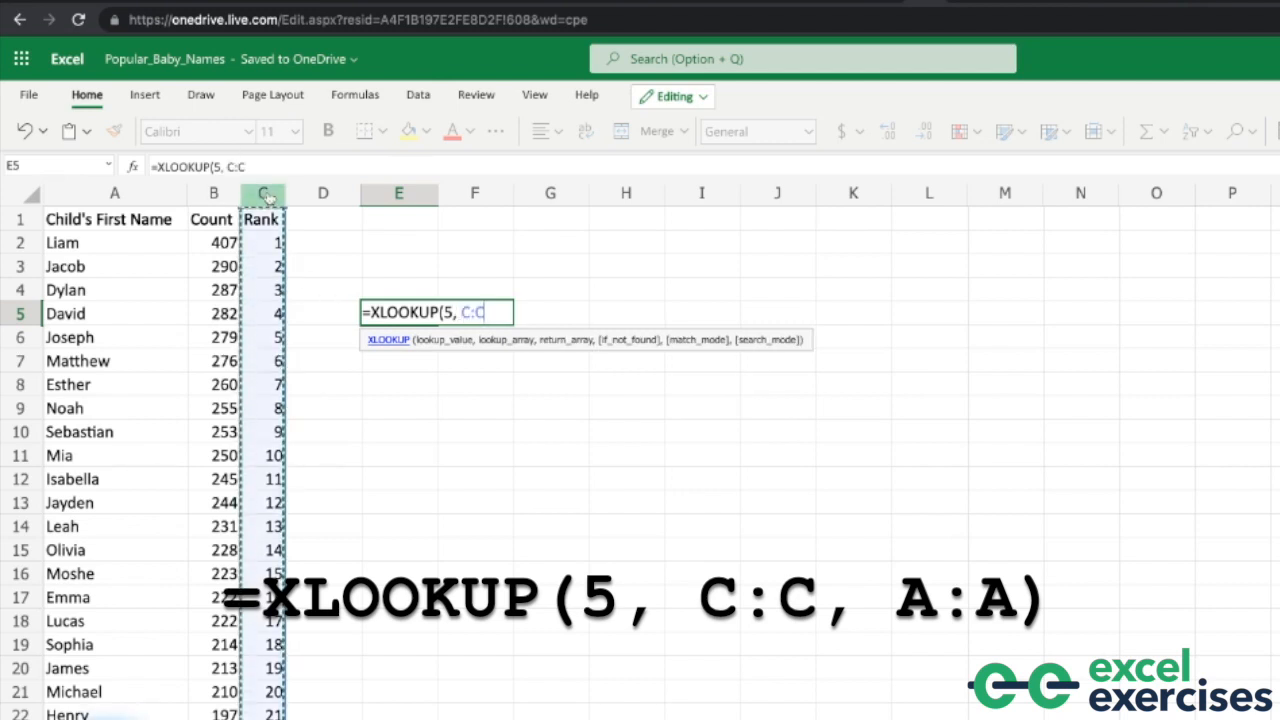
type(",")
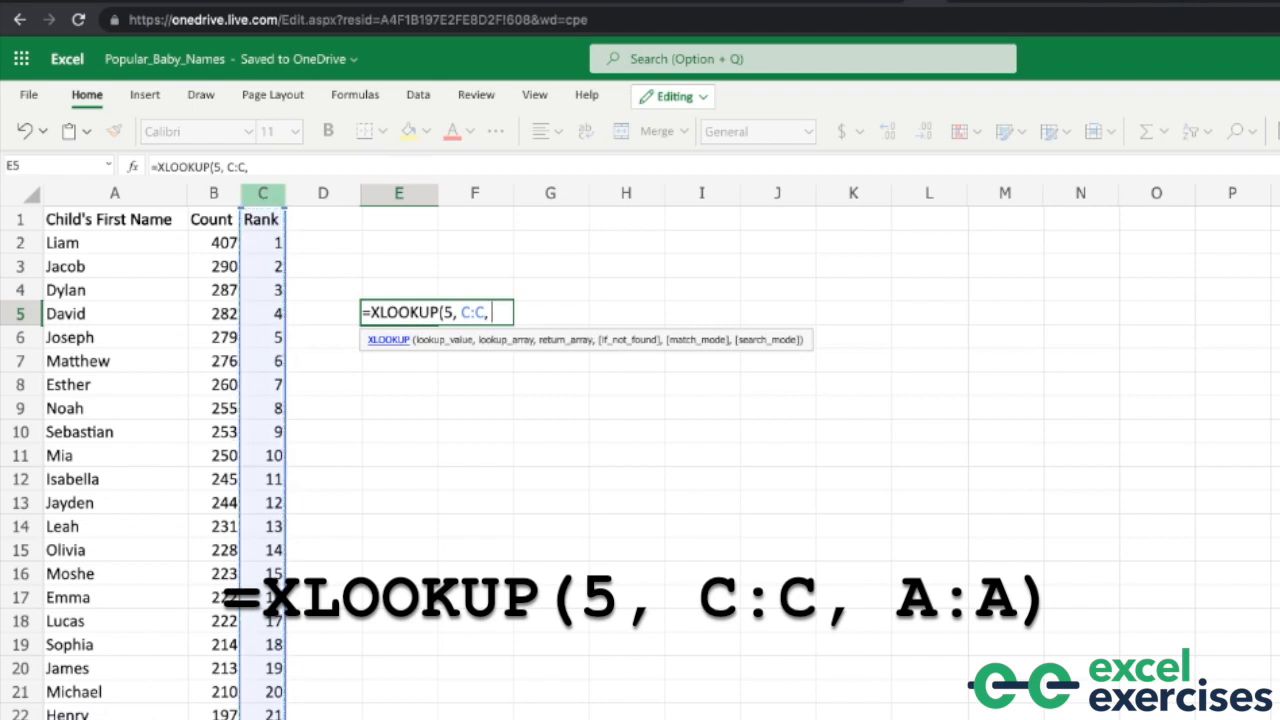
left_click(128, 197)
type(")")
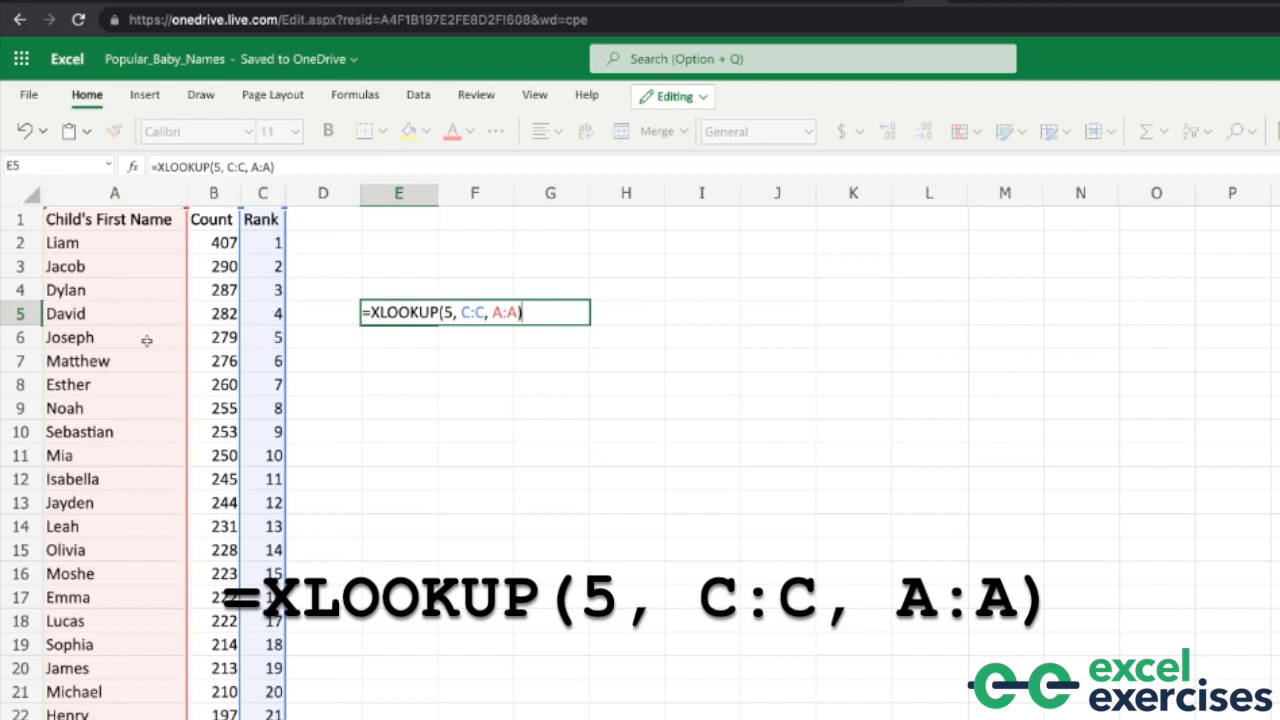
key("Return")
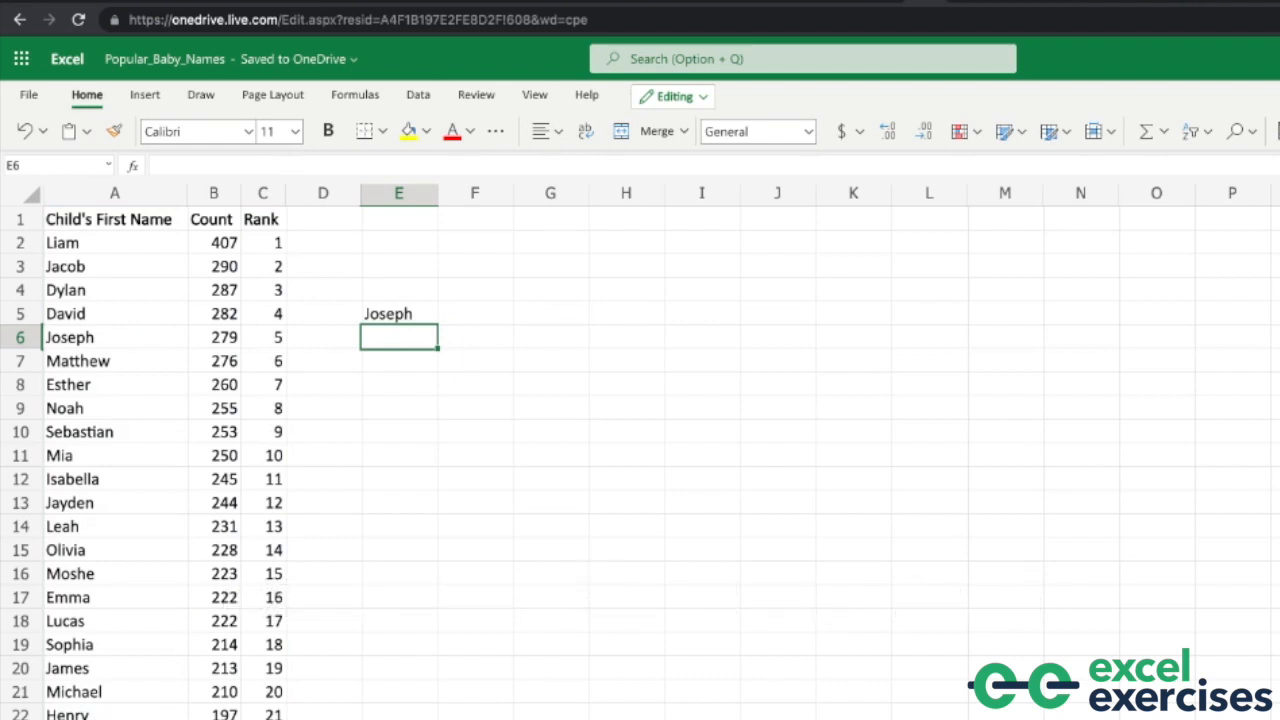
key("Up")
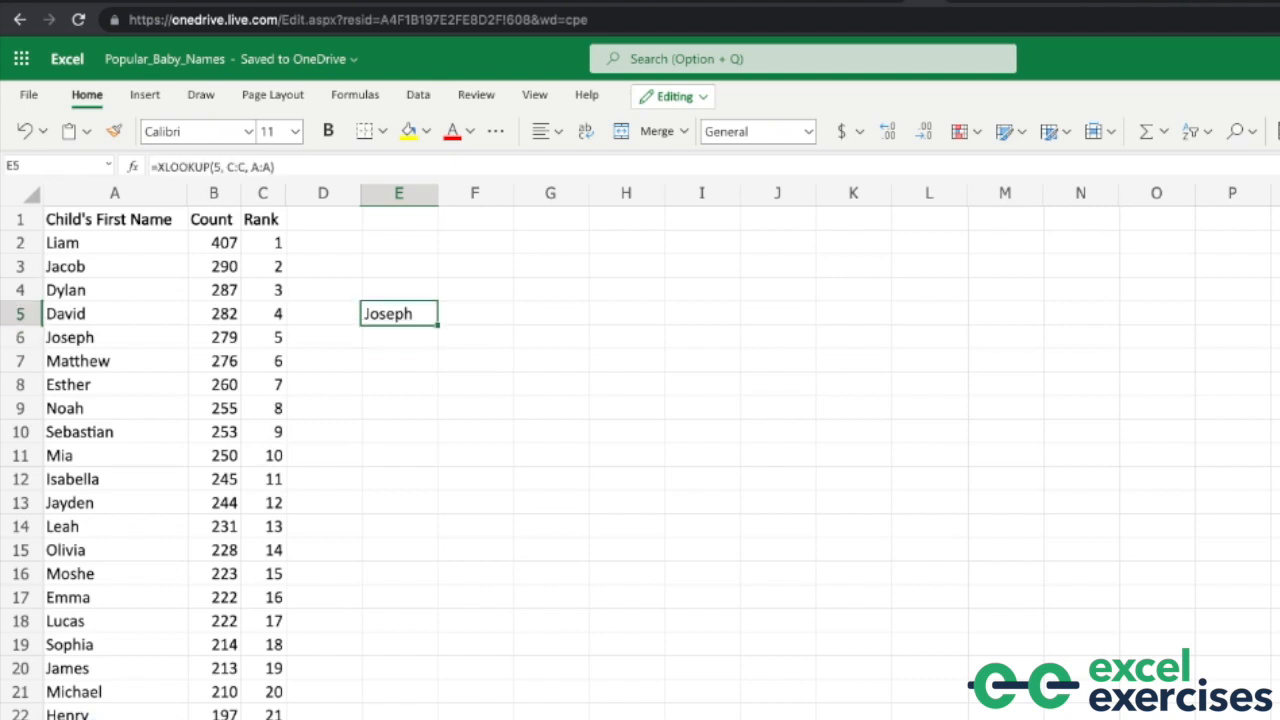
double_click(426, 313)
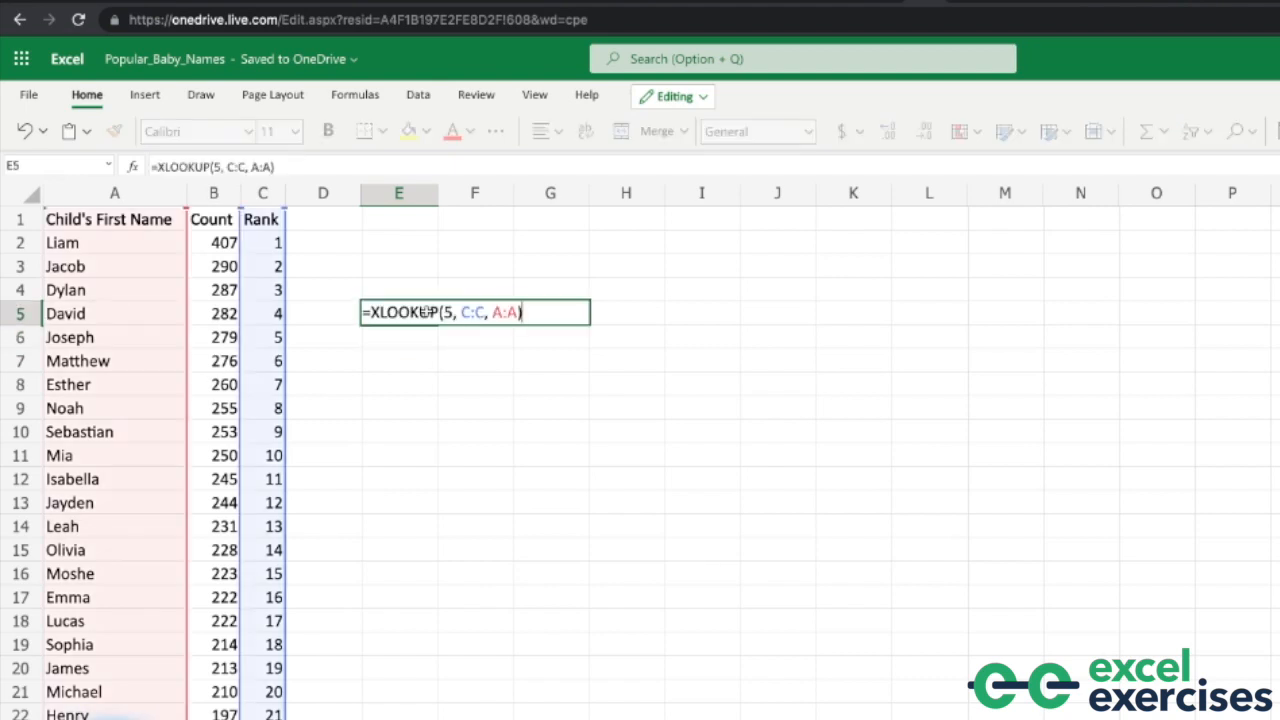
key("Escape")
Step: Move the Child's First Name column from column A to column G and check the references in E5's XLOOKUP formula
left_click(129, 200)
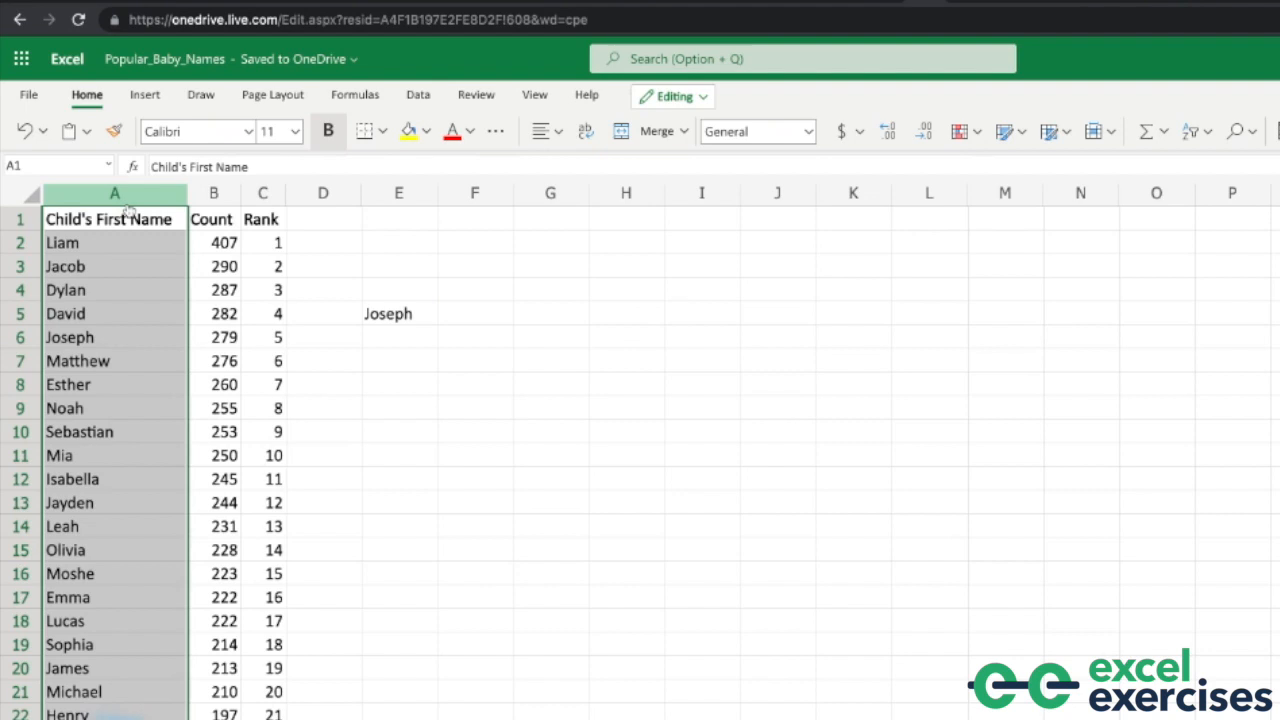
key("super+x")
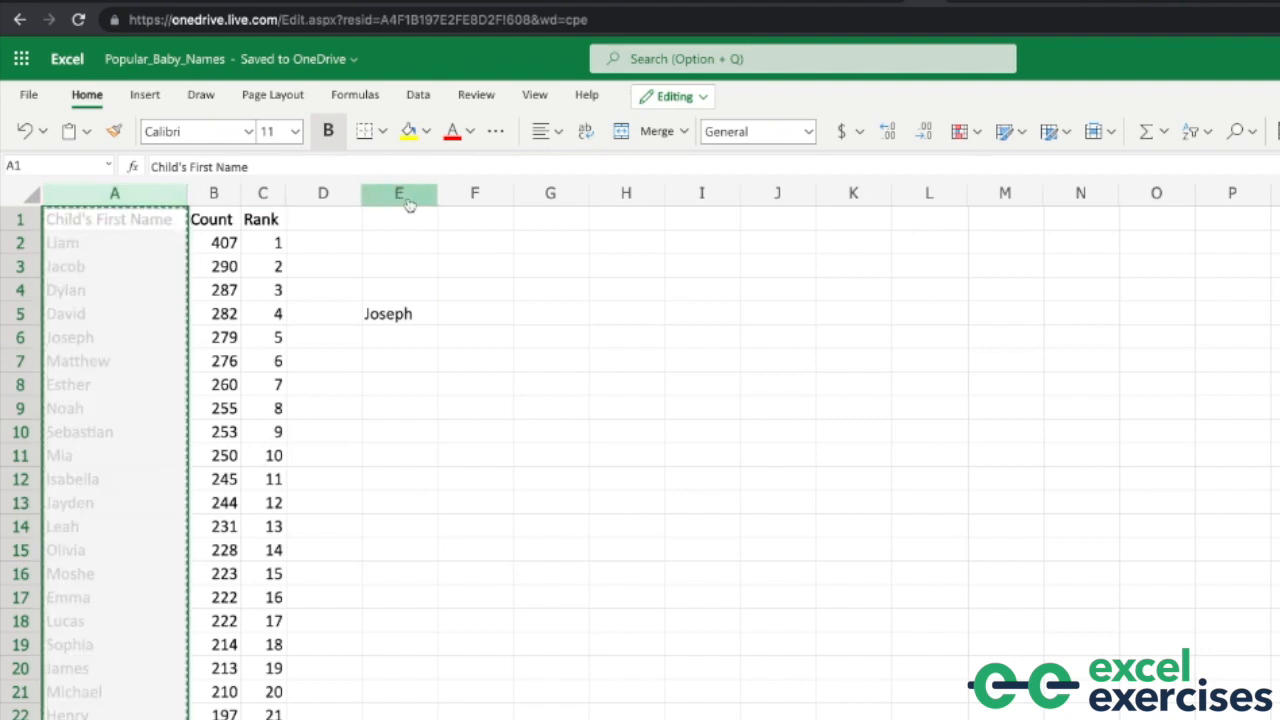
left_click(551, 195)
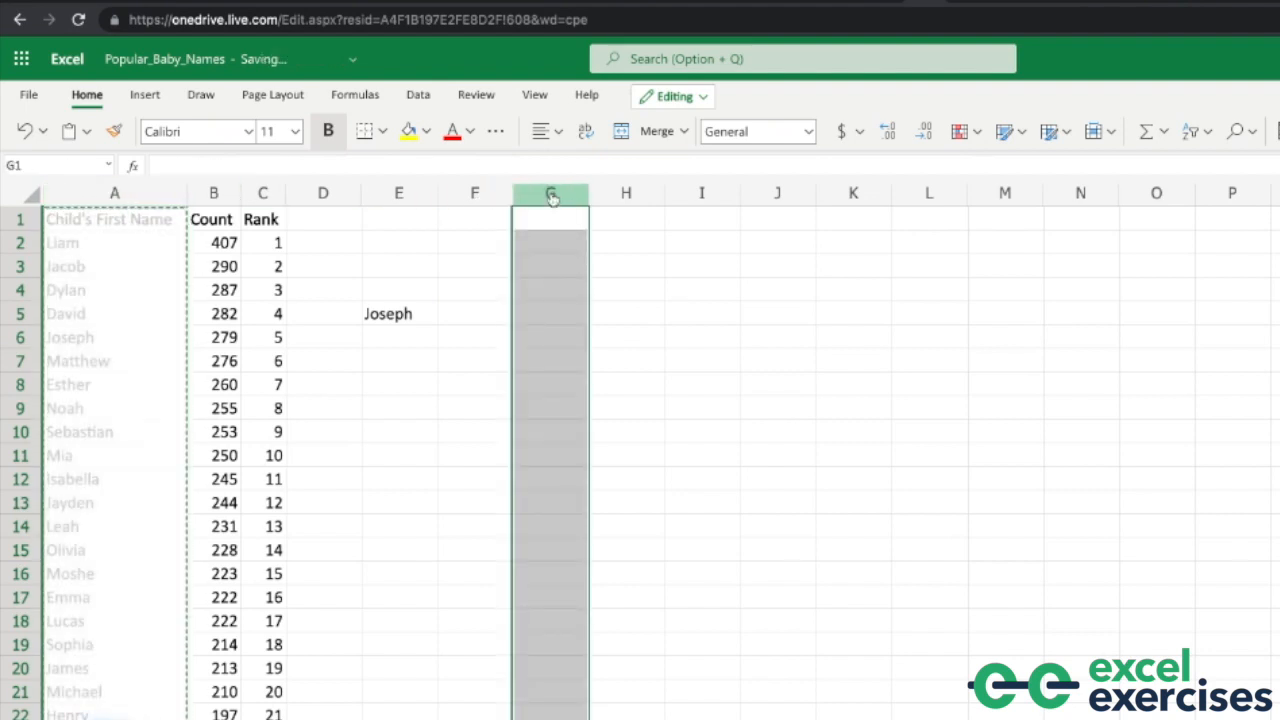
key("super+v")
double_click(338, 316)
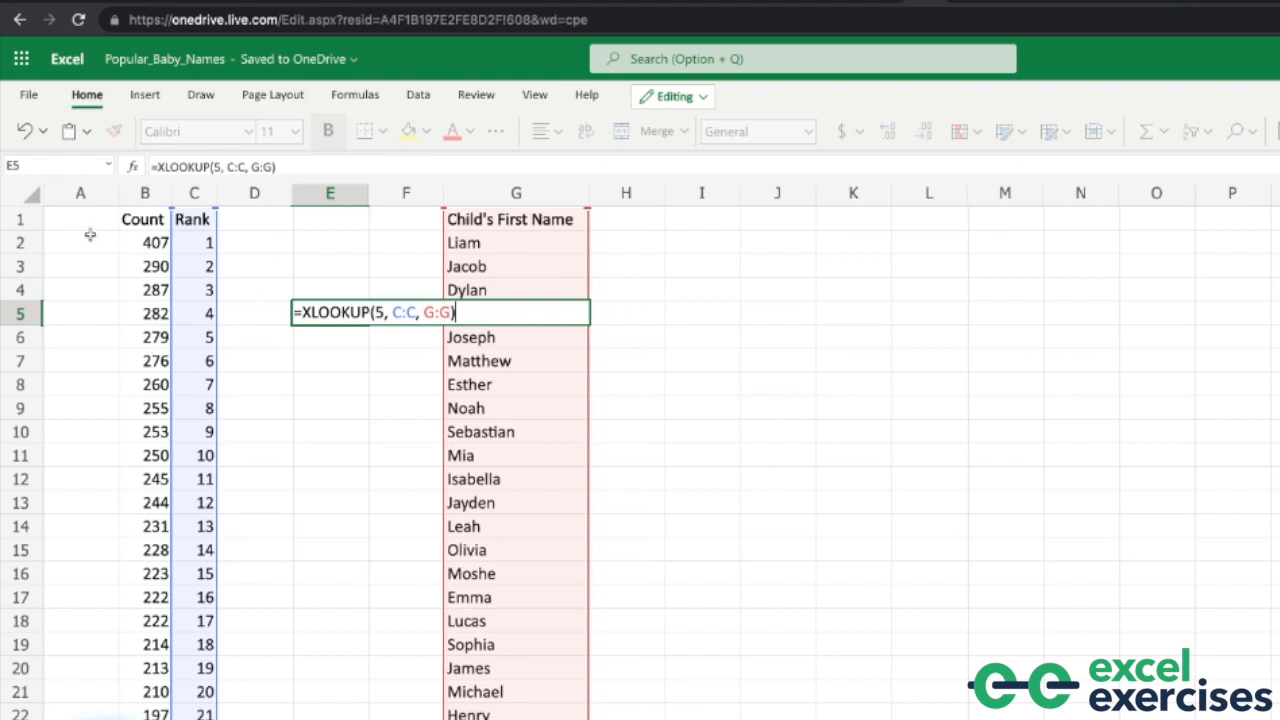
key("ctrl+Return")
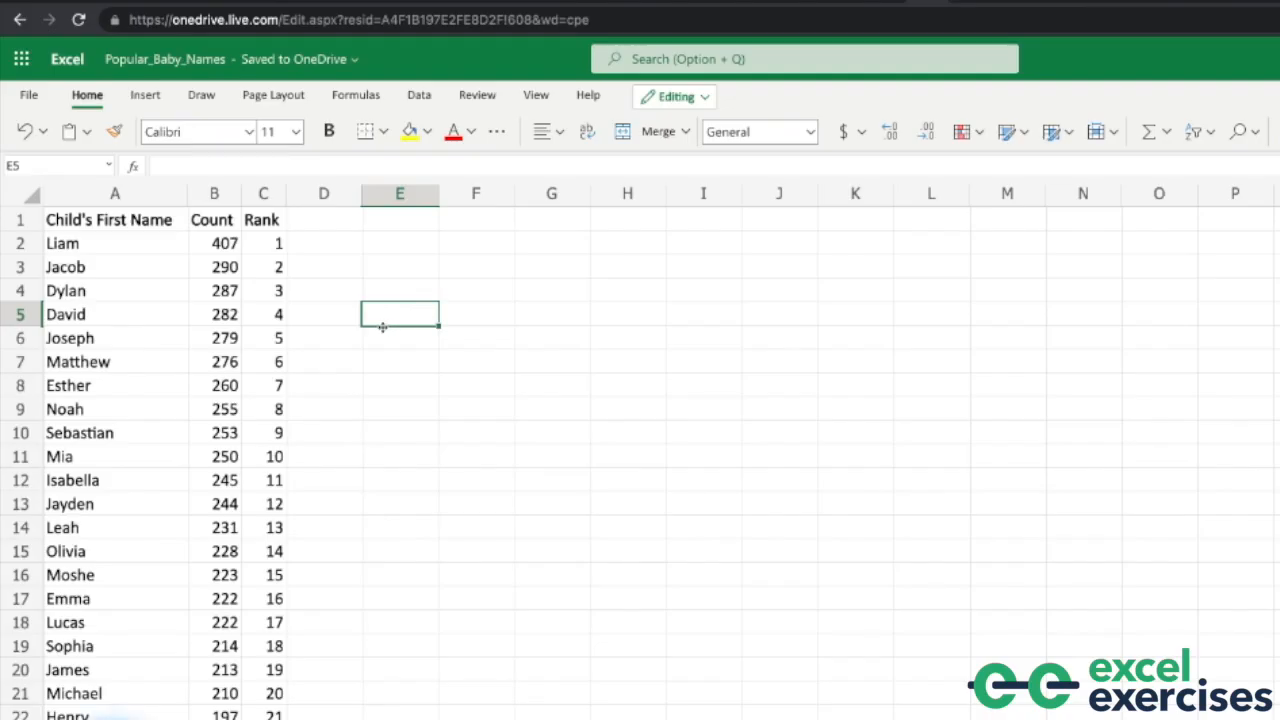
Step: In the empty cell E5, enter =XLOOKUP("Ben", A:A, C:C) to look up that name's rank
scroll(380, 323, "down", 10)
scroll(380, 323, "up", 2)
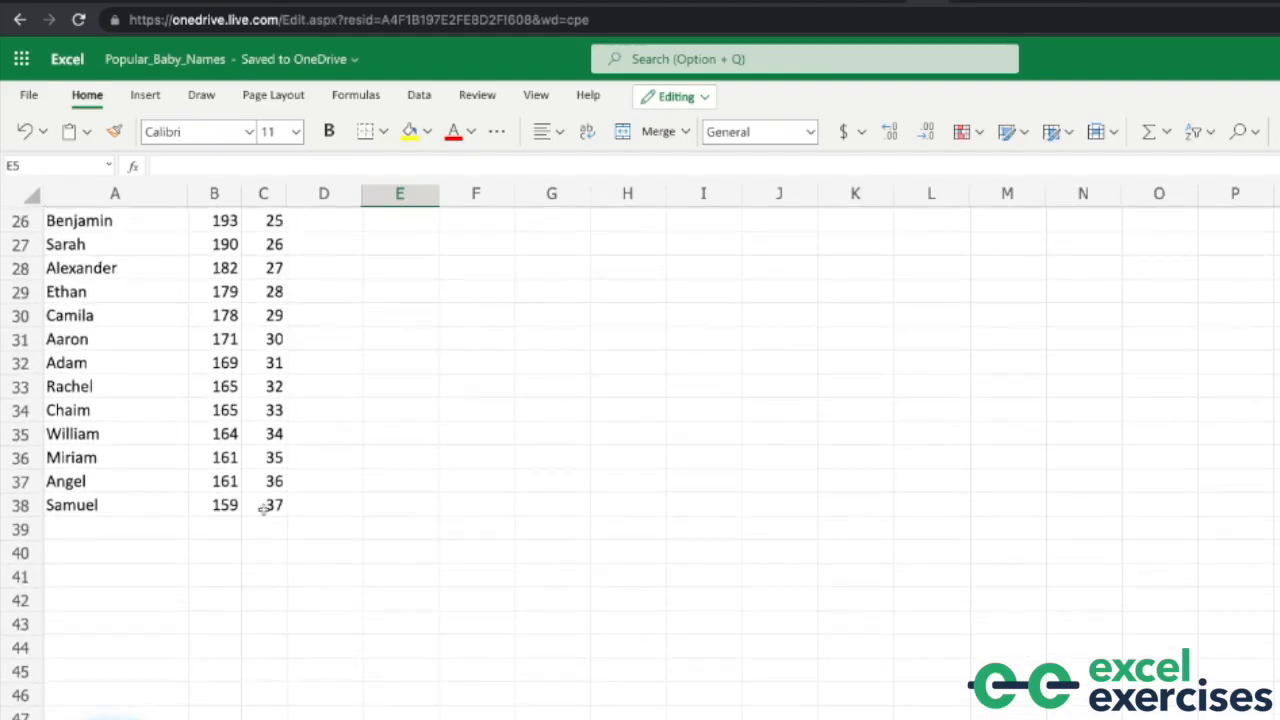
scroll(306, 510, "up", 1)
scroll(306, 510, "up", 8)
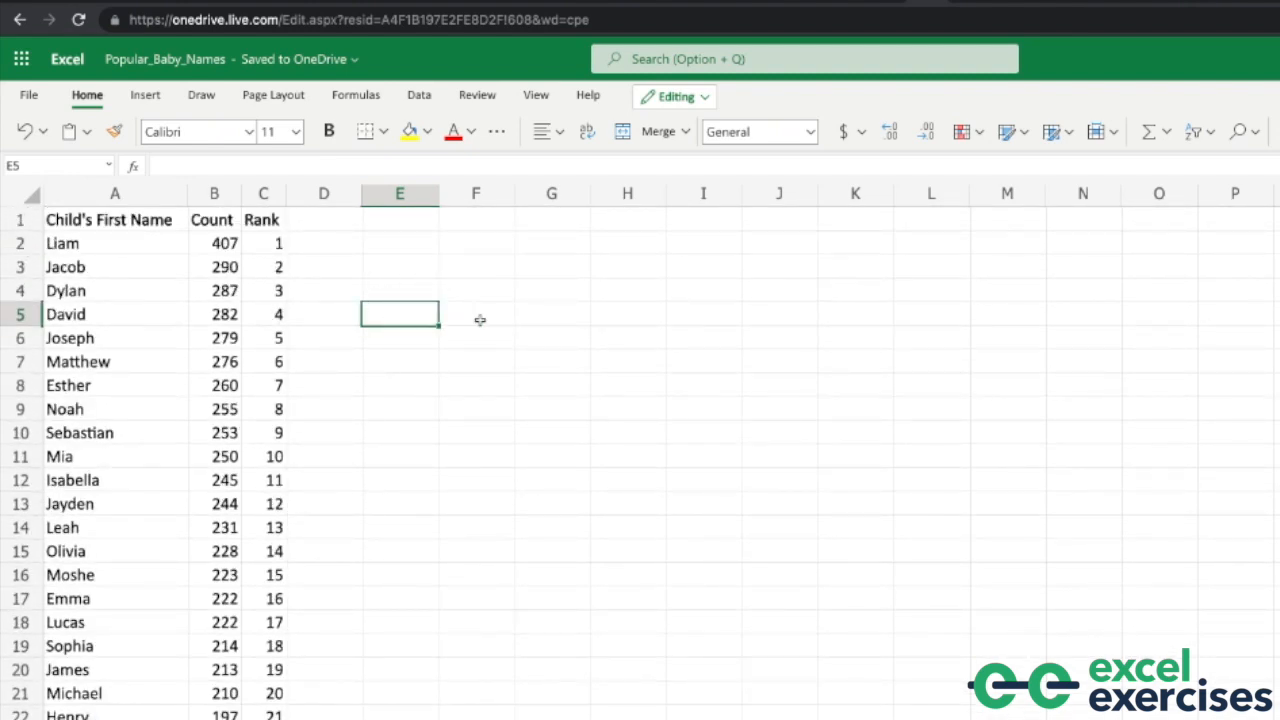
type("=")
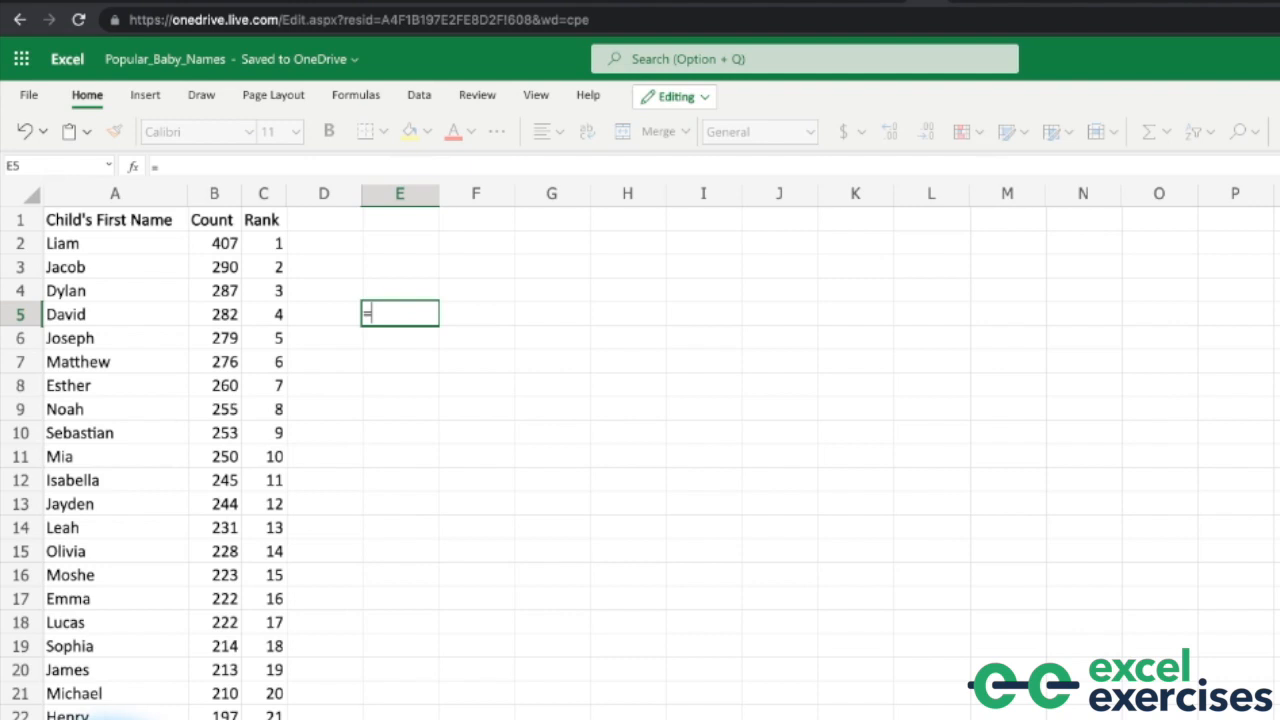
type("XLOOKUP(")
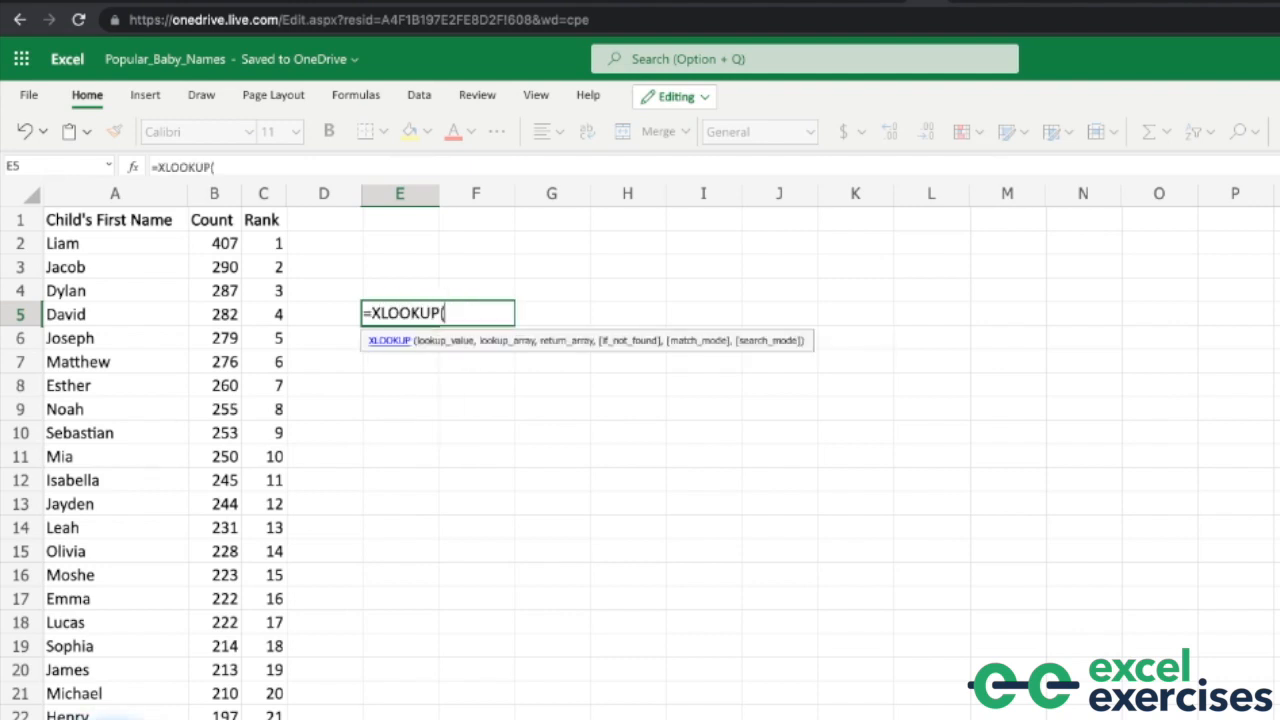
type("\"Ben\",")
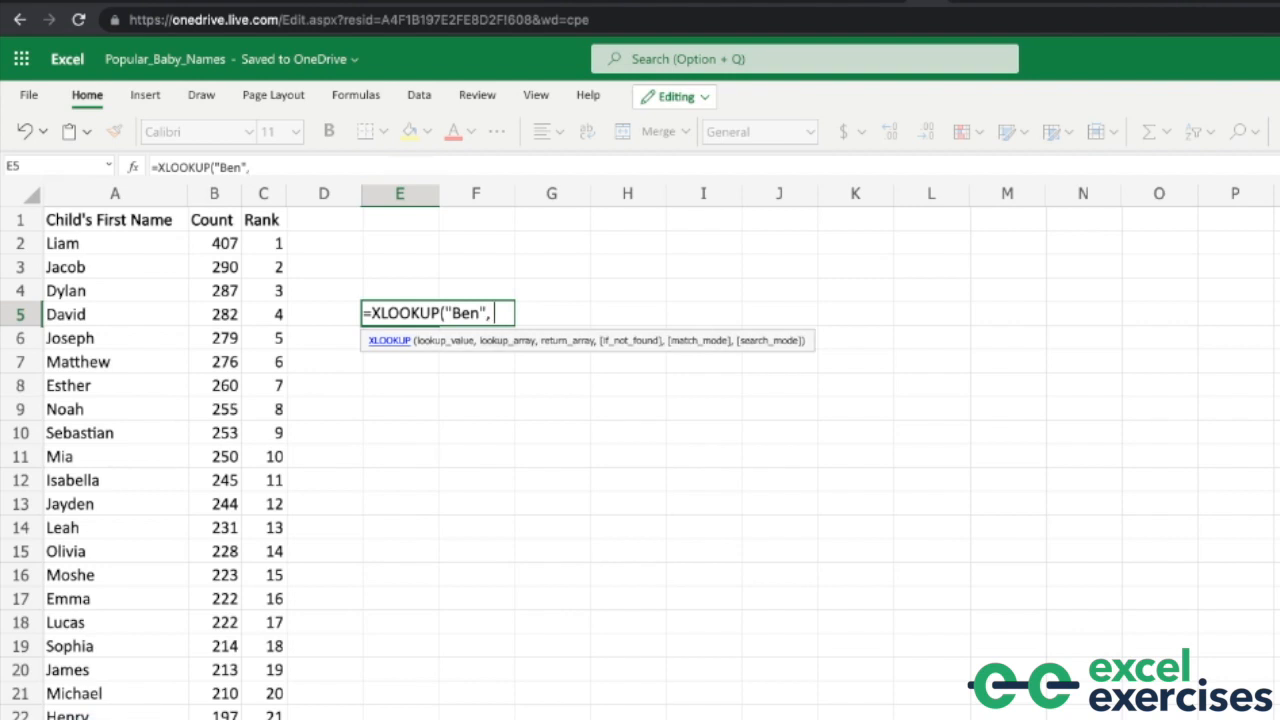
left_click(157, 203)
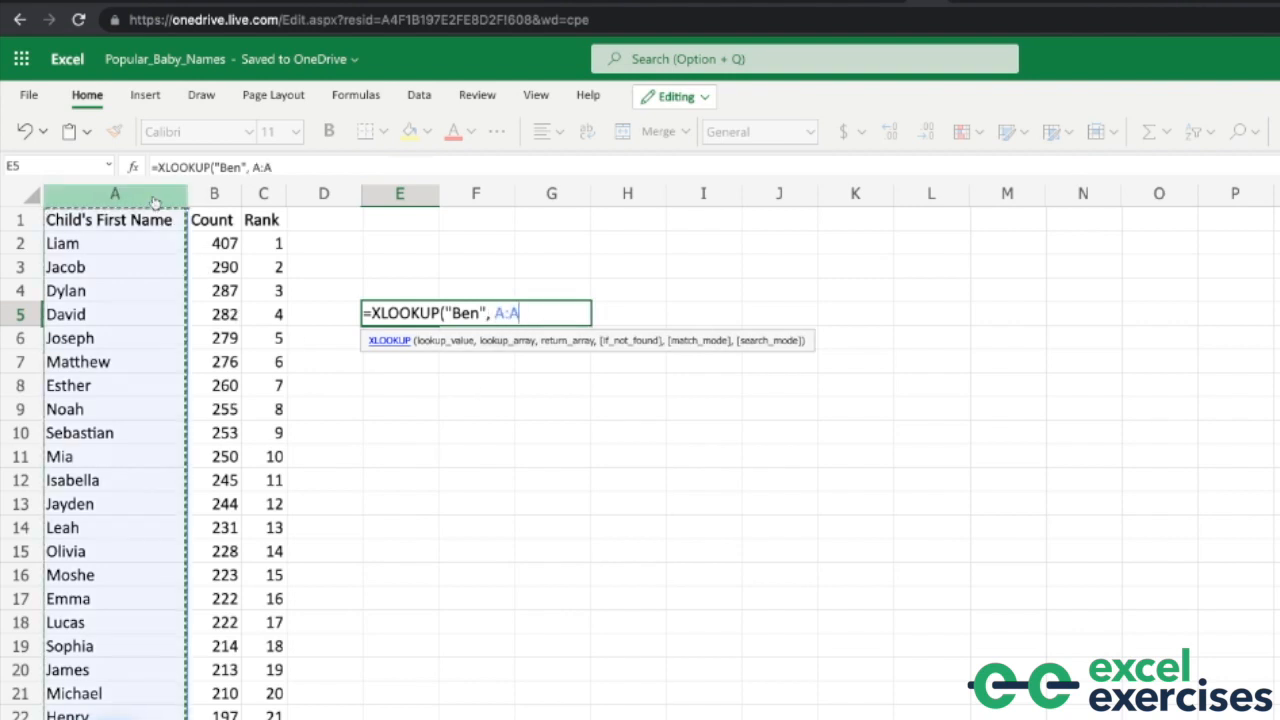
type(",")
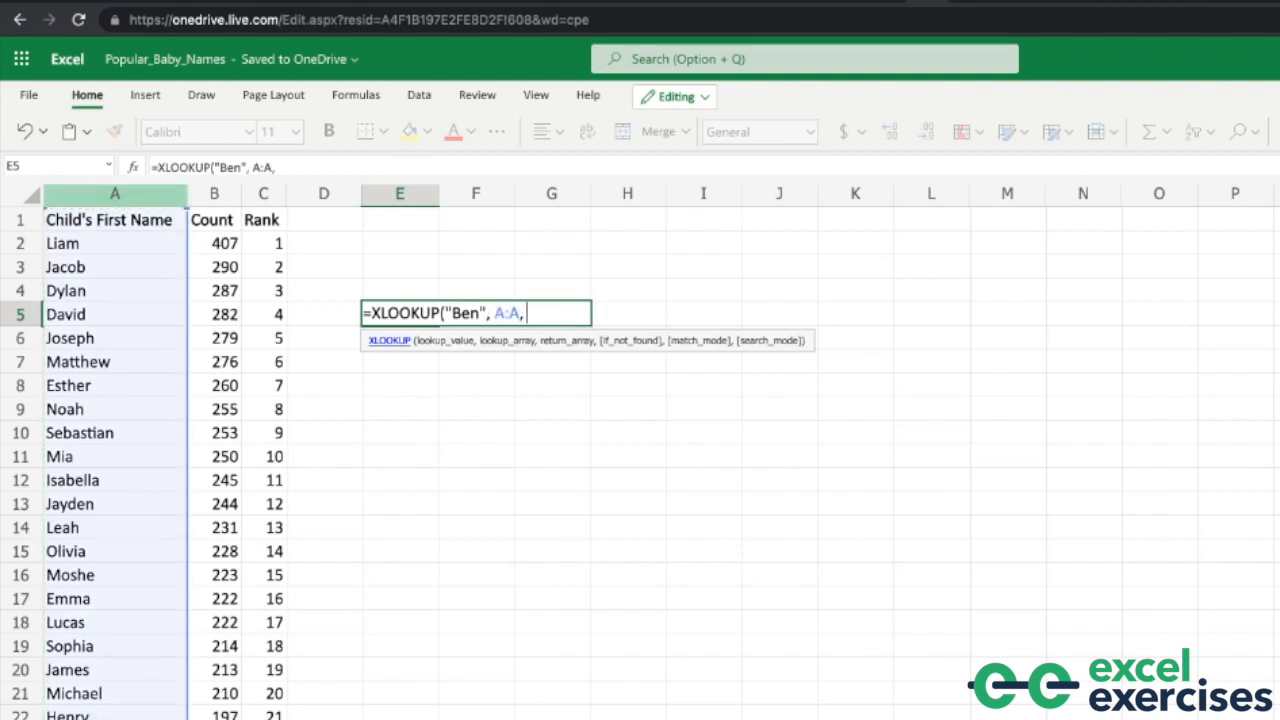
left_click(258, 196)
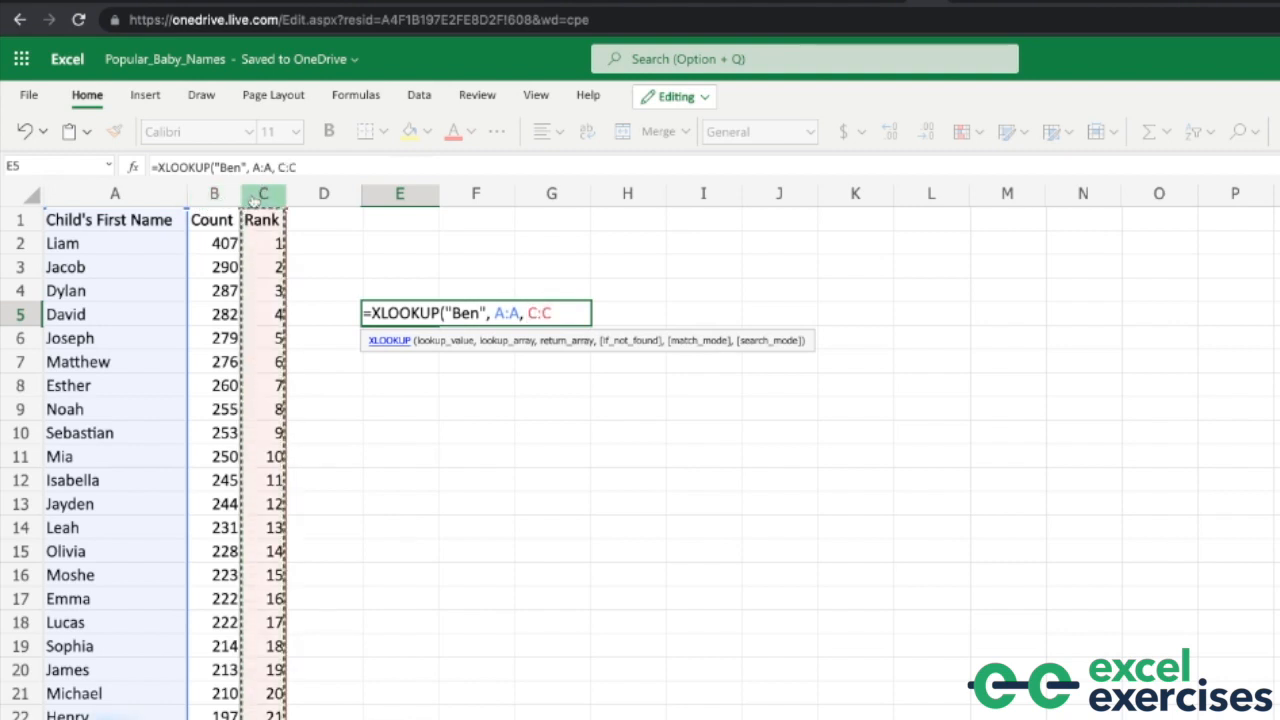
key("Return")
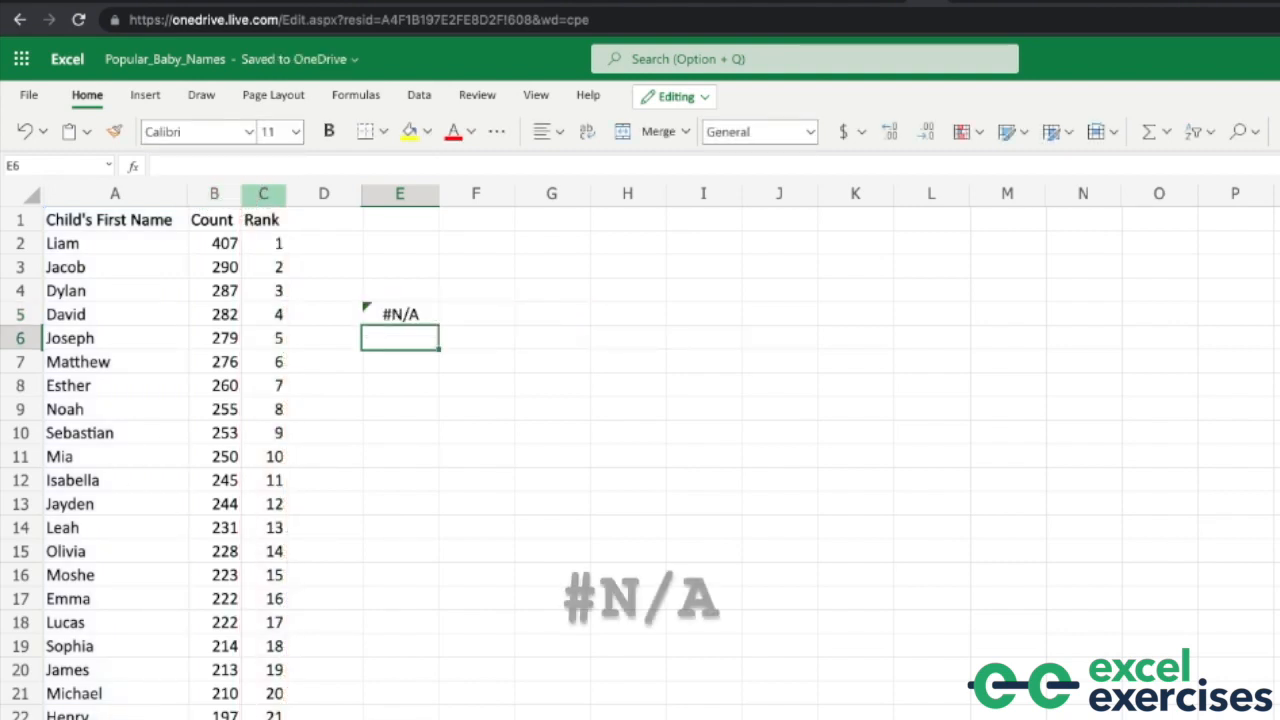
Step: Look through the first names in column A for an exact match to "Ben", checking the Benjamin entry in A26
left_click(428, 314)
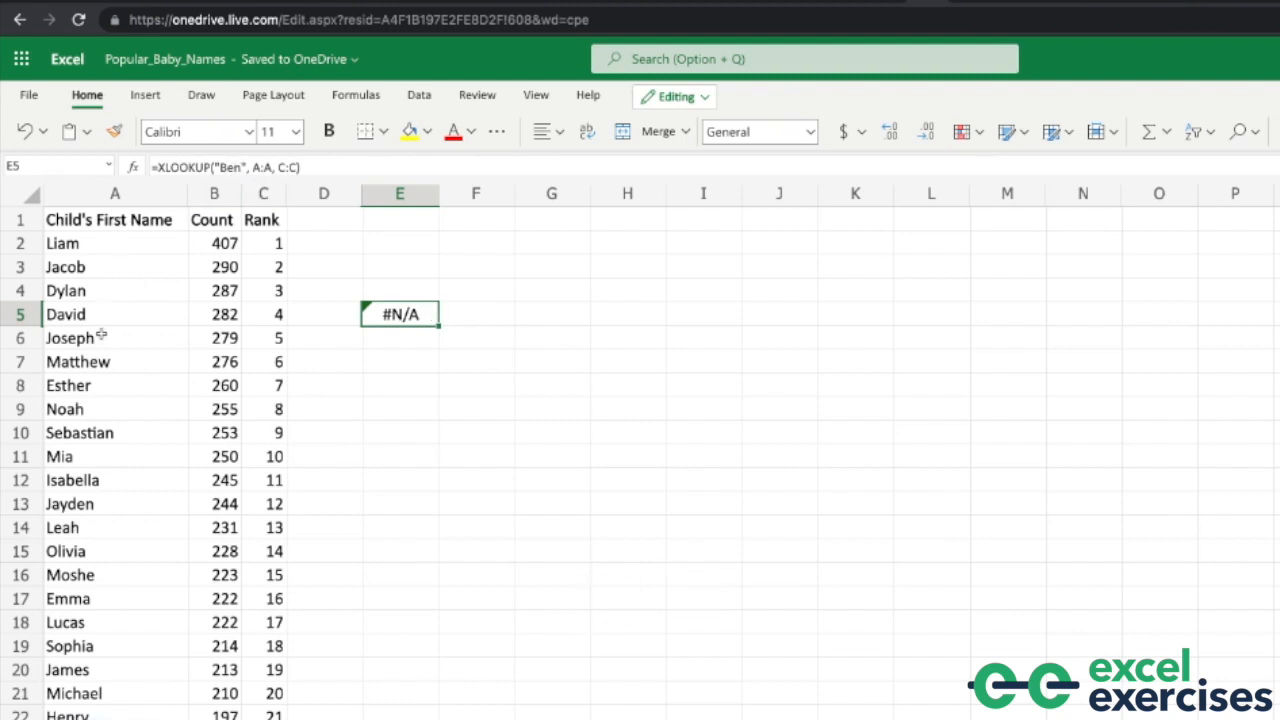
scroll(98, 438, "down", 3)
scroll(98, 436, "down", 5)
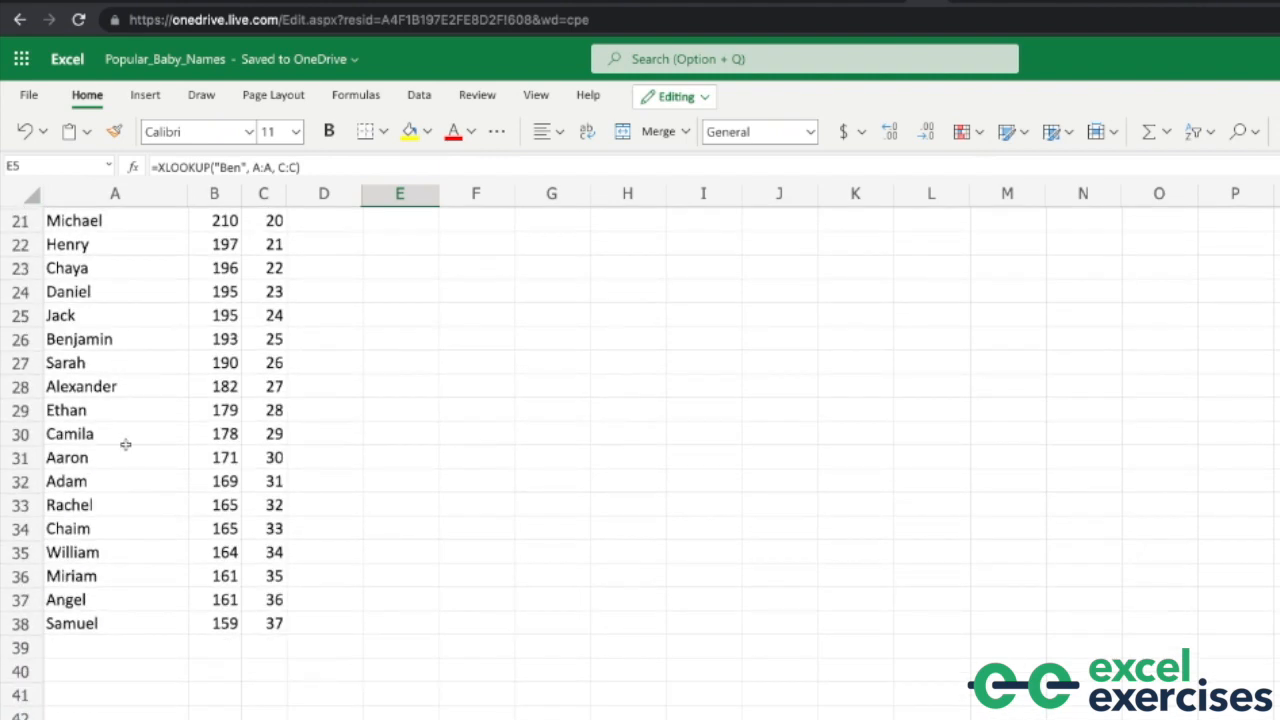
left_click(110, 342)
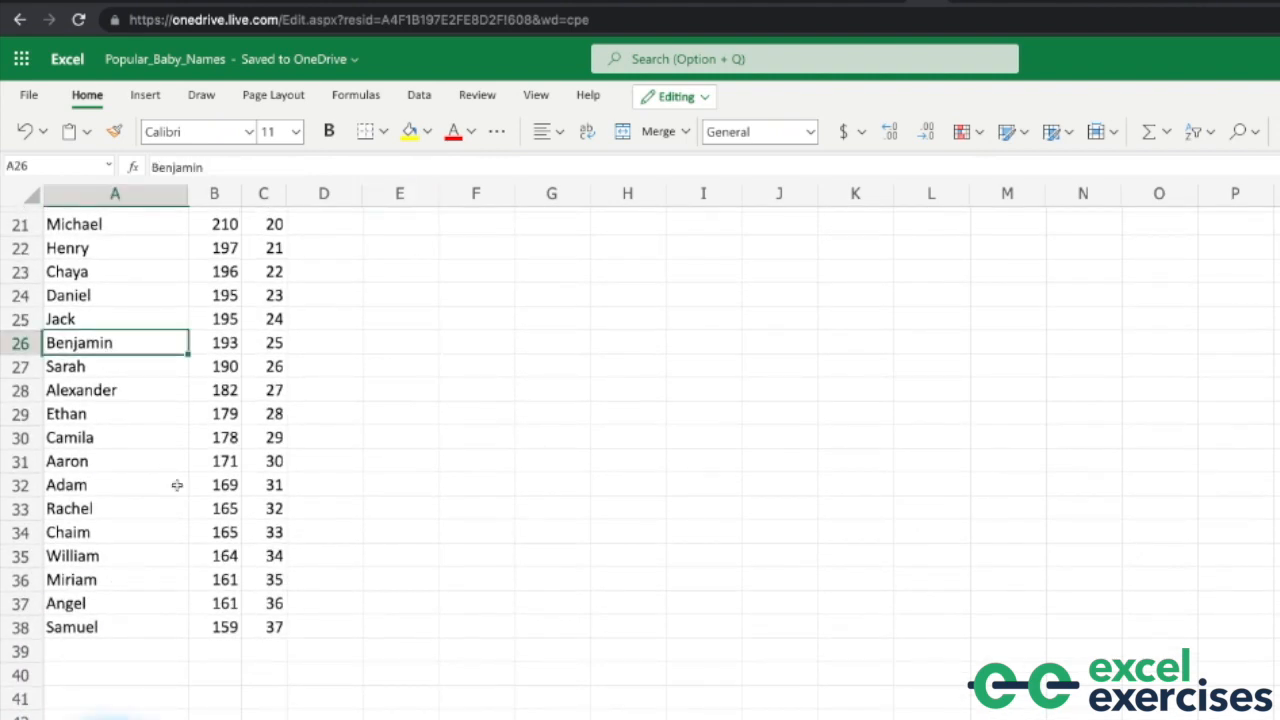
scroll(166, 478, "up", 7)
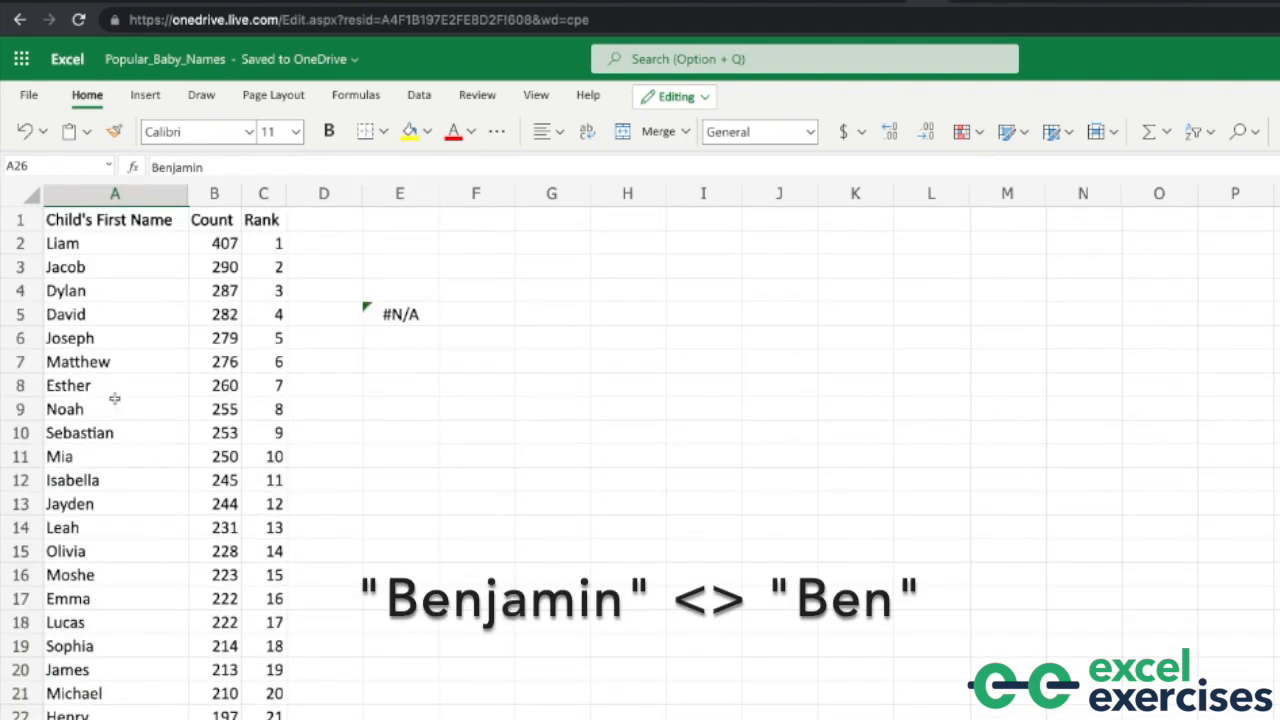
Step: Add "Name not found" as the if_not_found argument of the XLOOKUP formula for "Ben" in cell E5
left_click(390, 314)
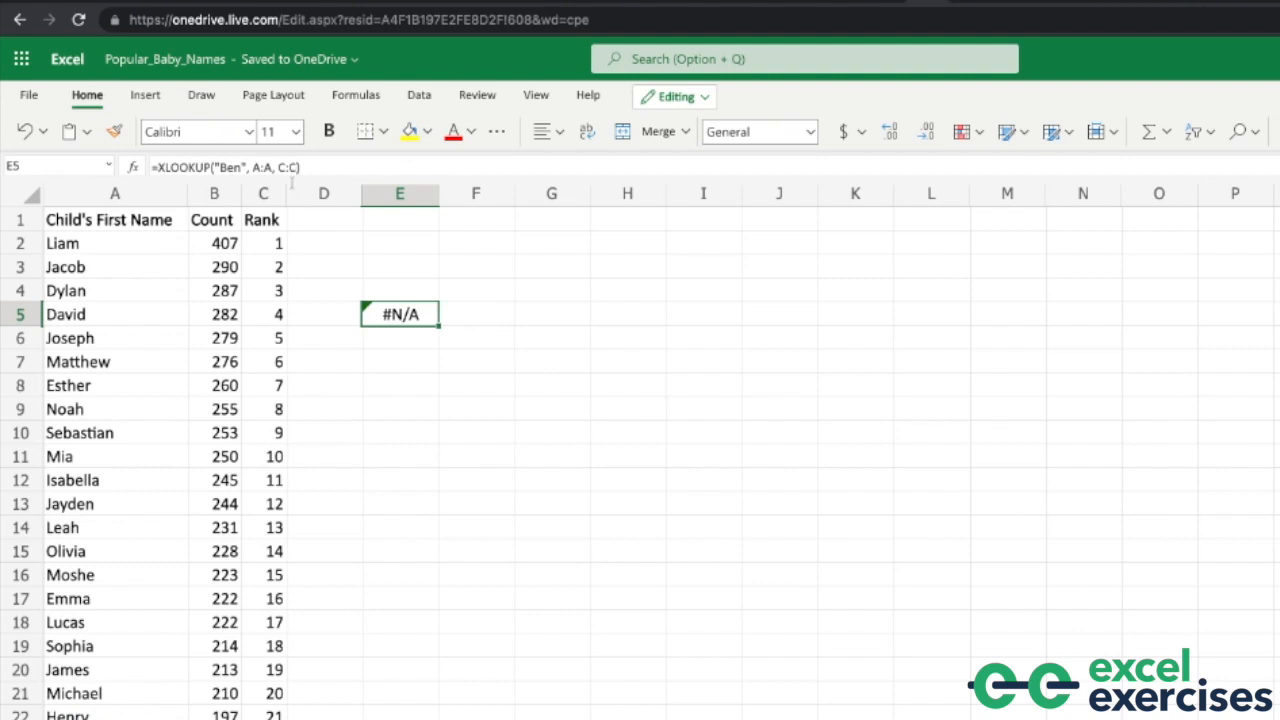
double_click(390, 313)
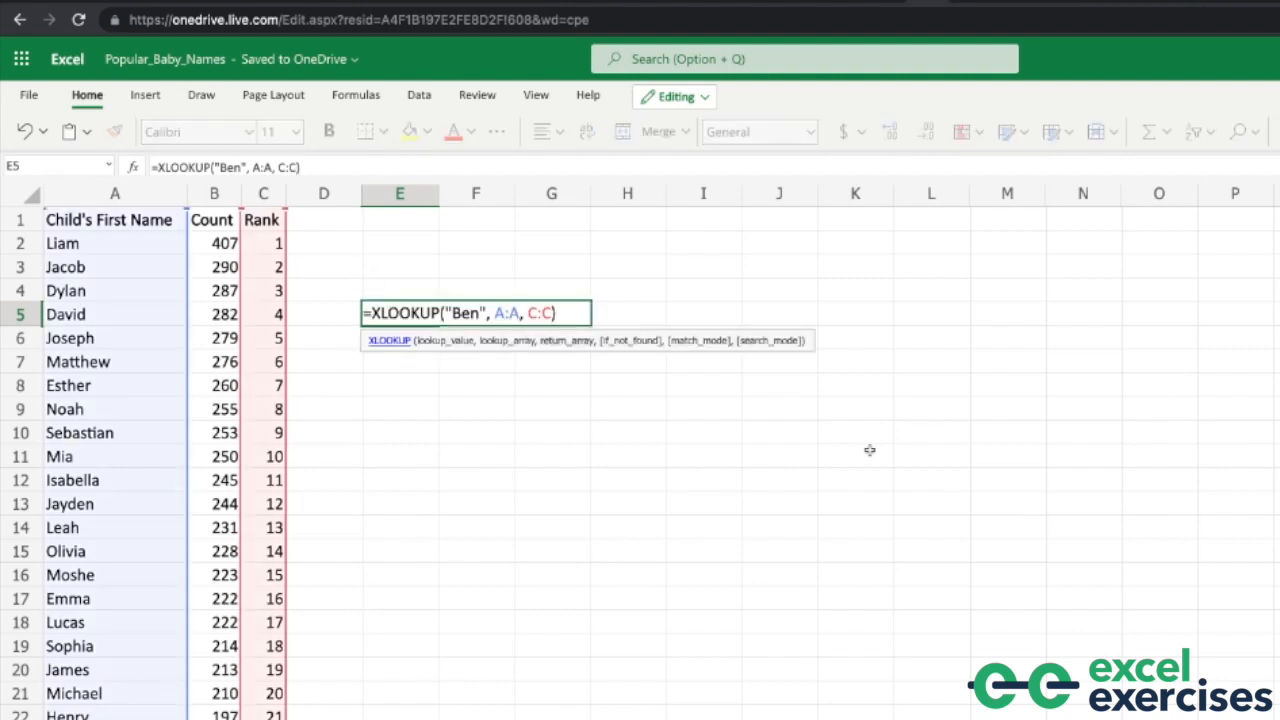
type(",")
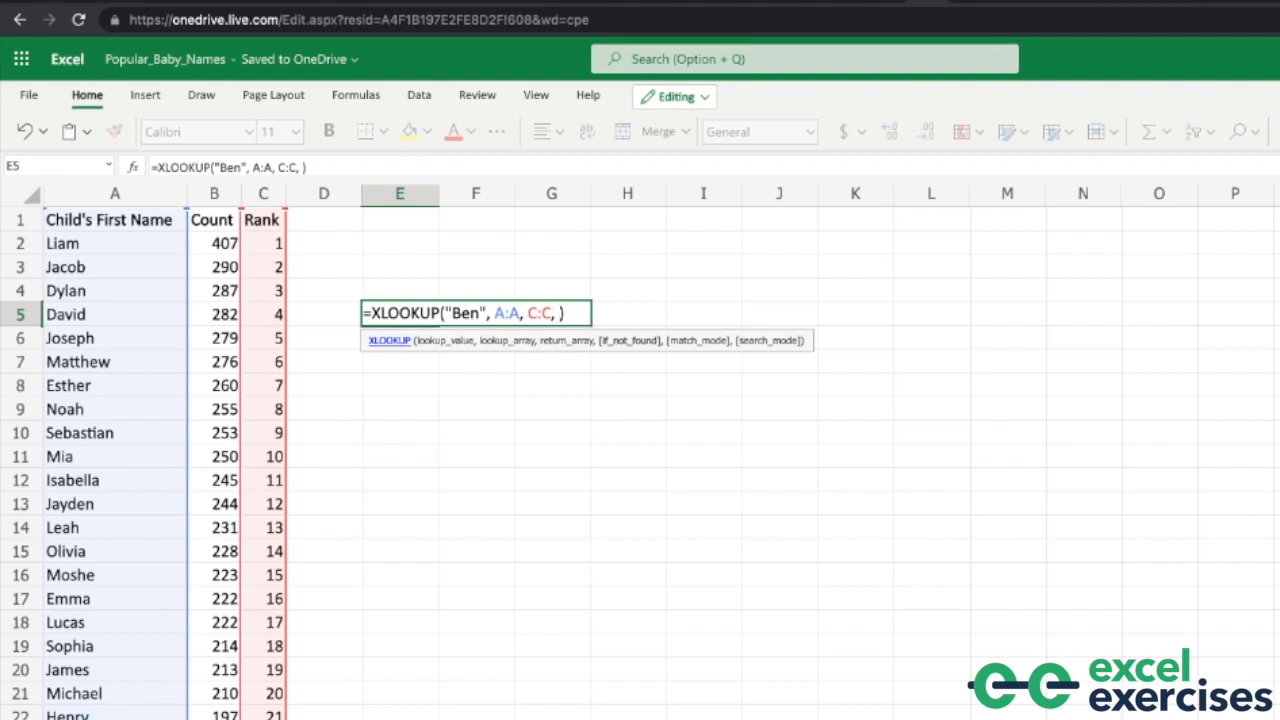
type("\"")
type("Name not foun")
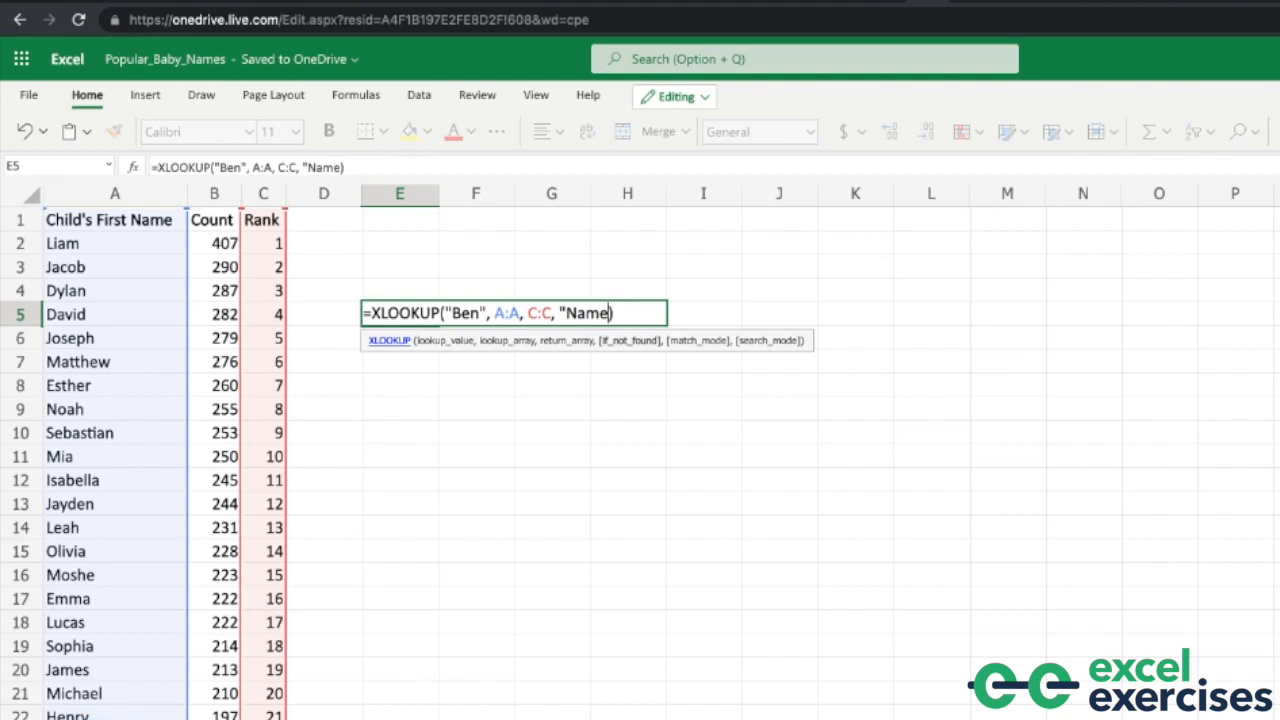
type("d\"")
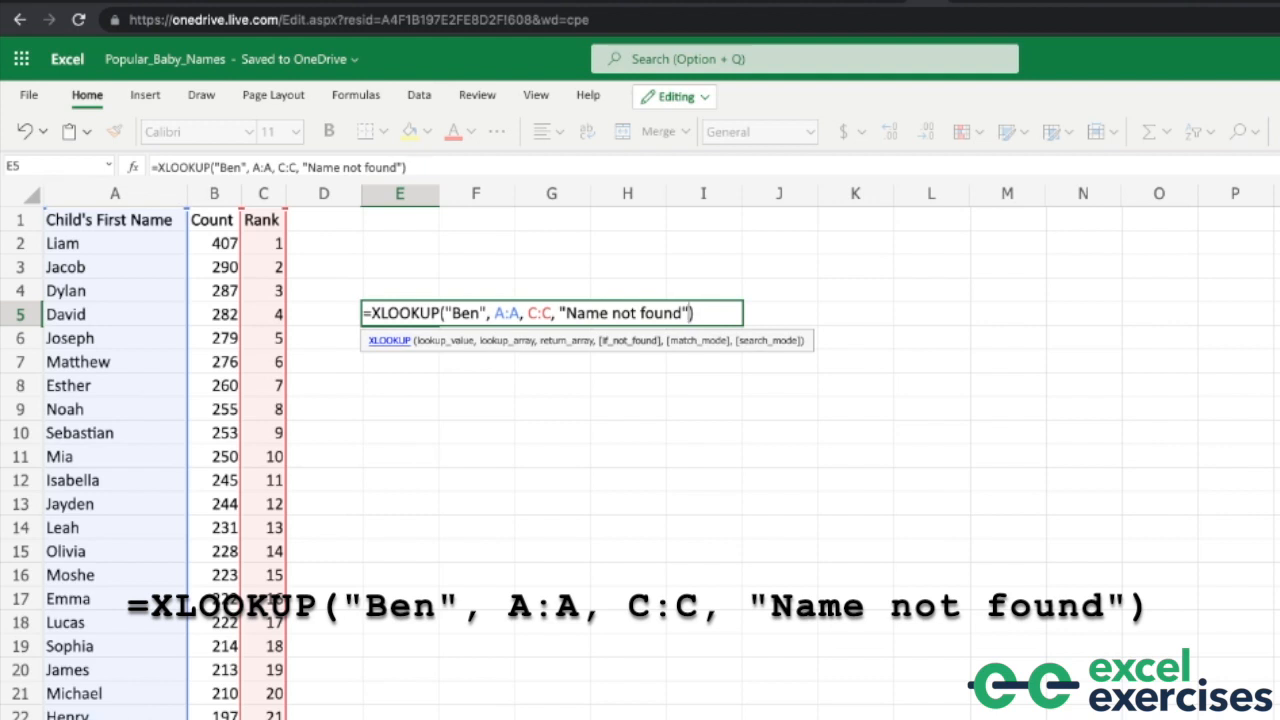
key("Return")
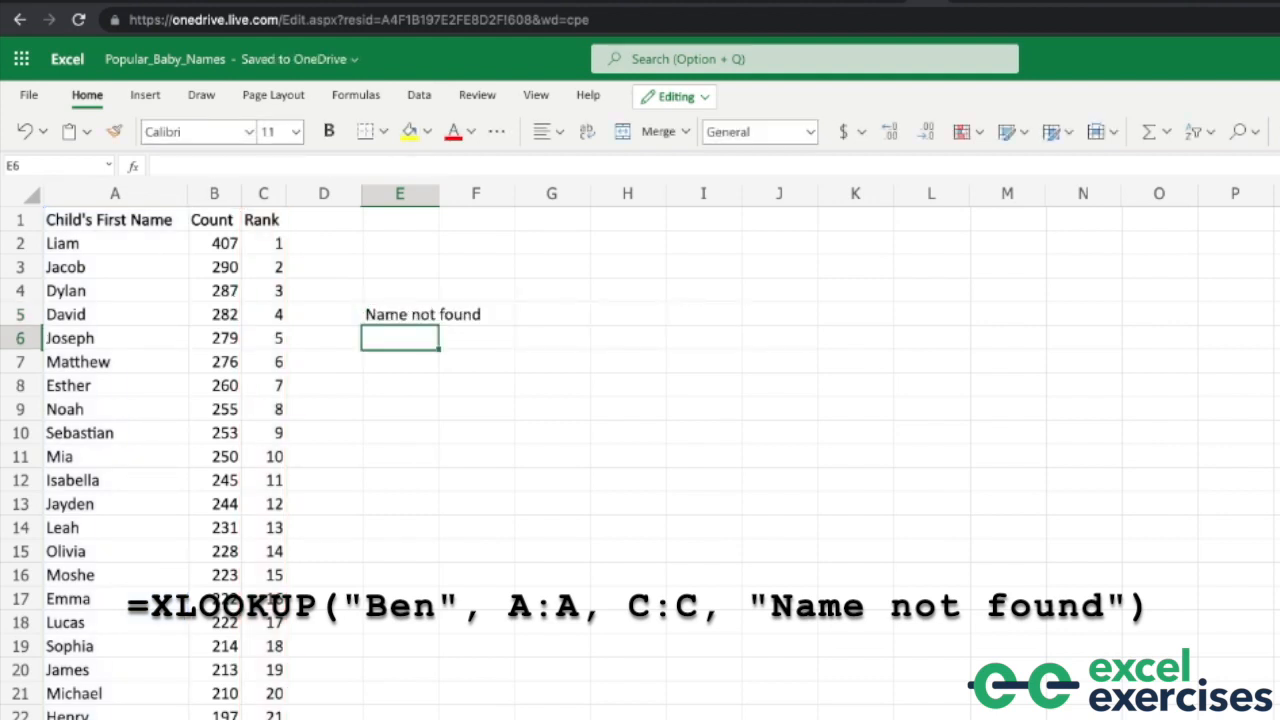
Step: Change the lookup value in E5's XLOOKUP formula to "Benjamin" and check the result against the Benjamin entry in row 26
double_click(410, 316)
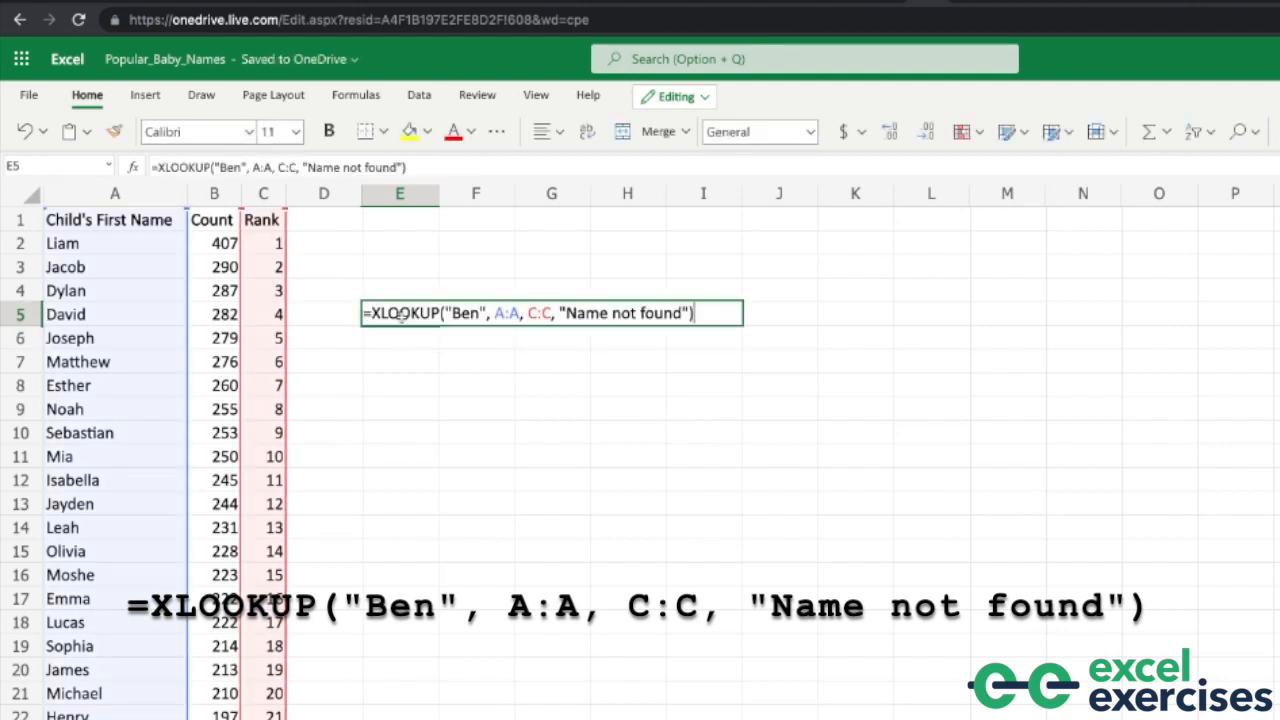
left_click(449, 313)
type("jamin")
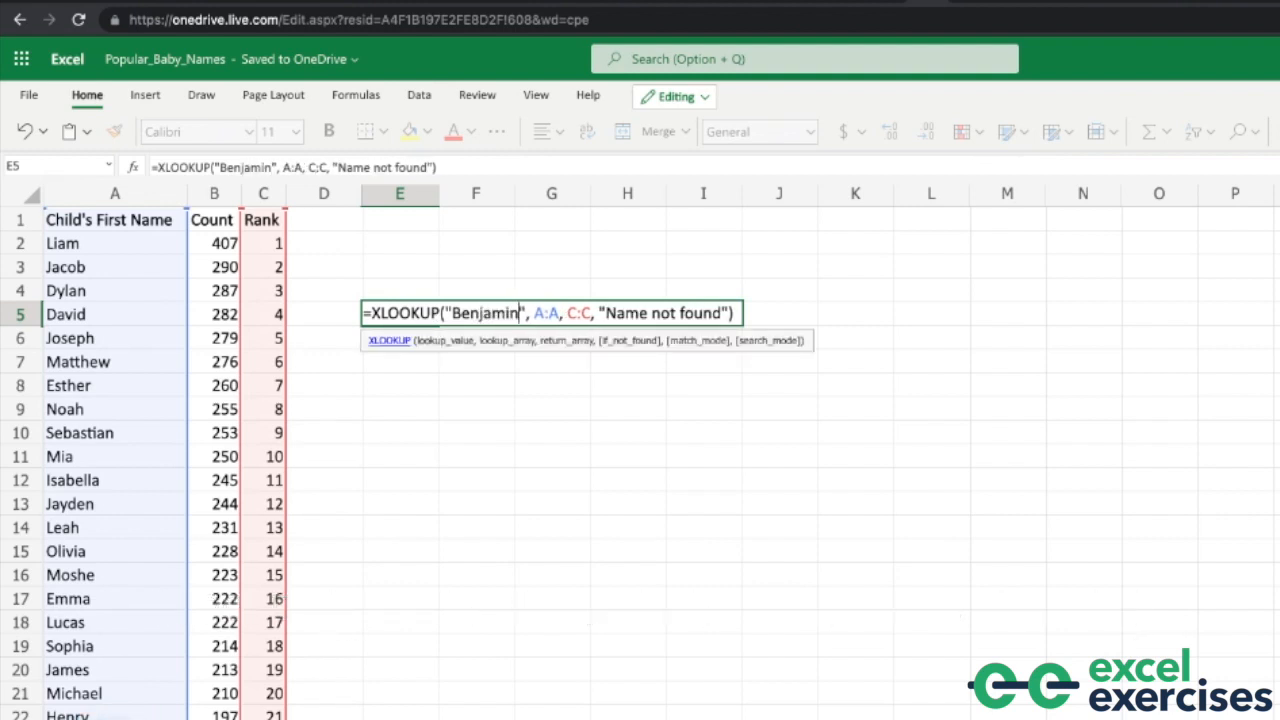
key("Return")
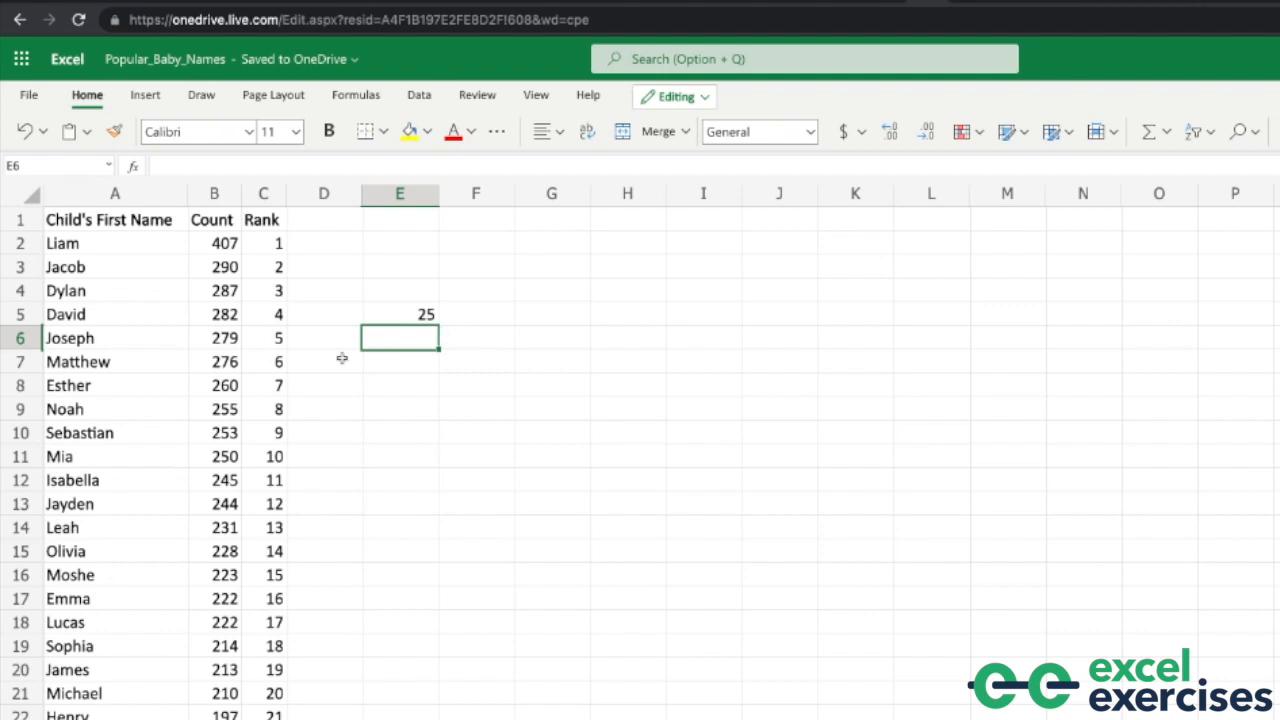
scroll(195, 417, "down", 2)
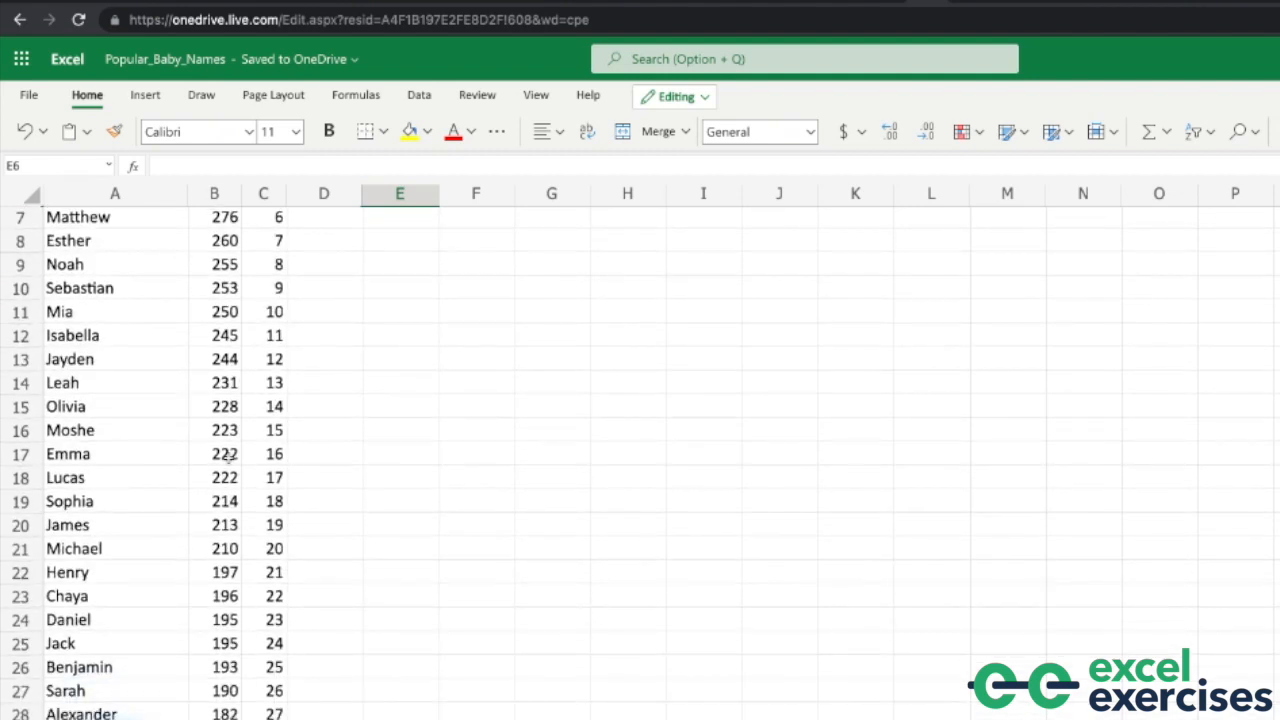
left_click(131, 664)
scroll(393, 622, "up", 2)
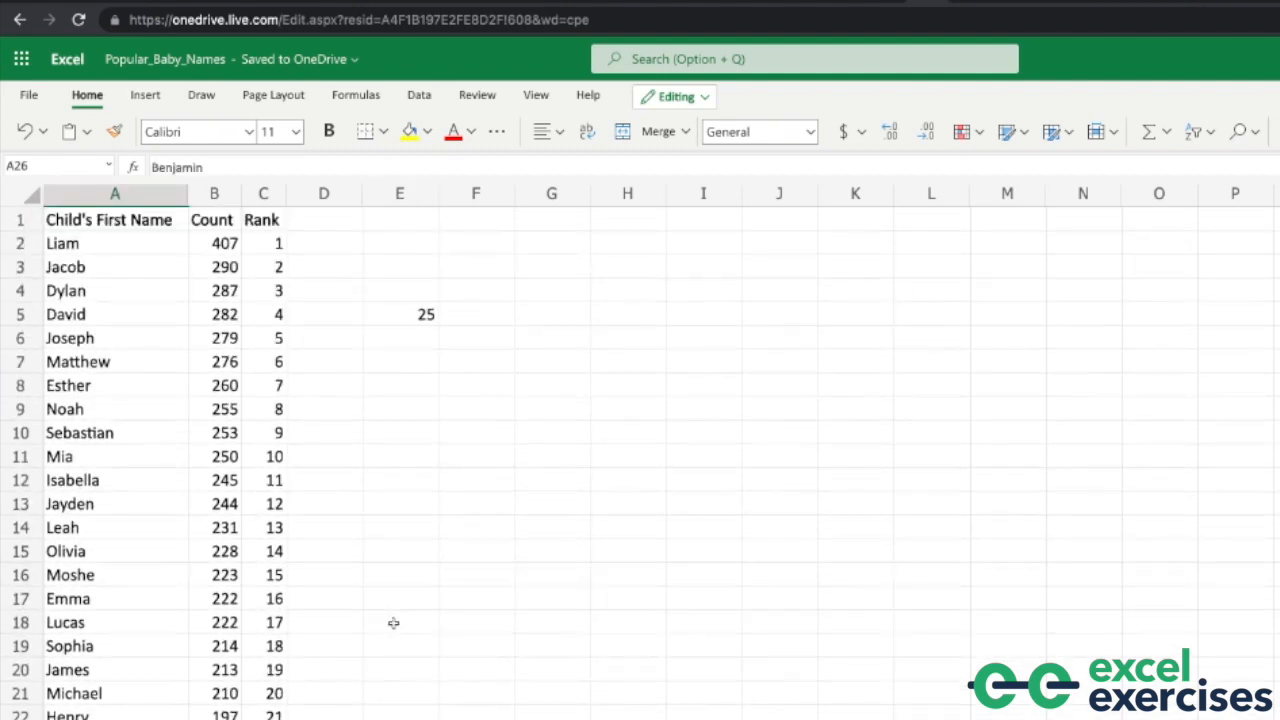
Step: Change the lookup value in E5's XLOOKUP formula back to "Ben", keeping the "Name not found" argument
left_click(388, 318)
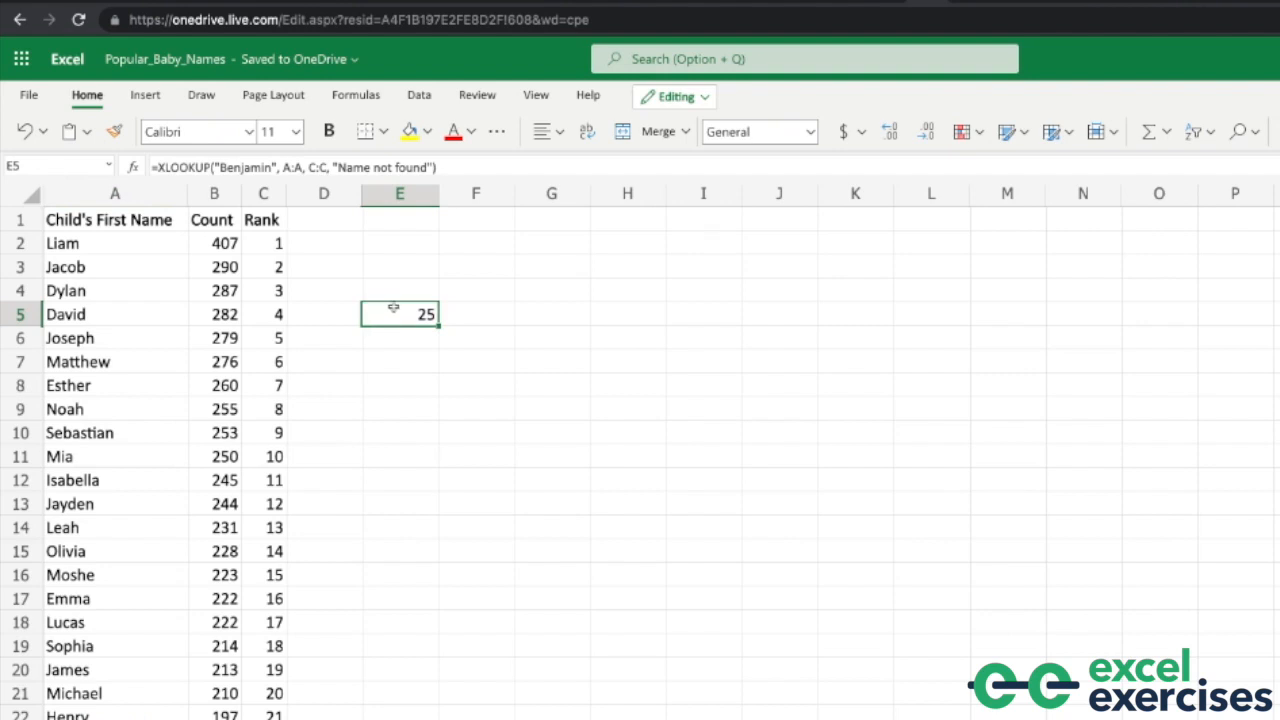
double_click(390, 310)
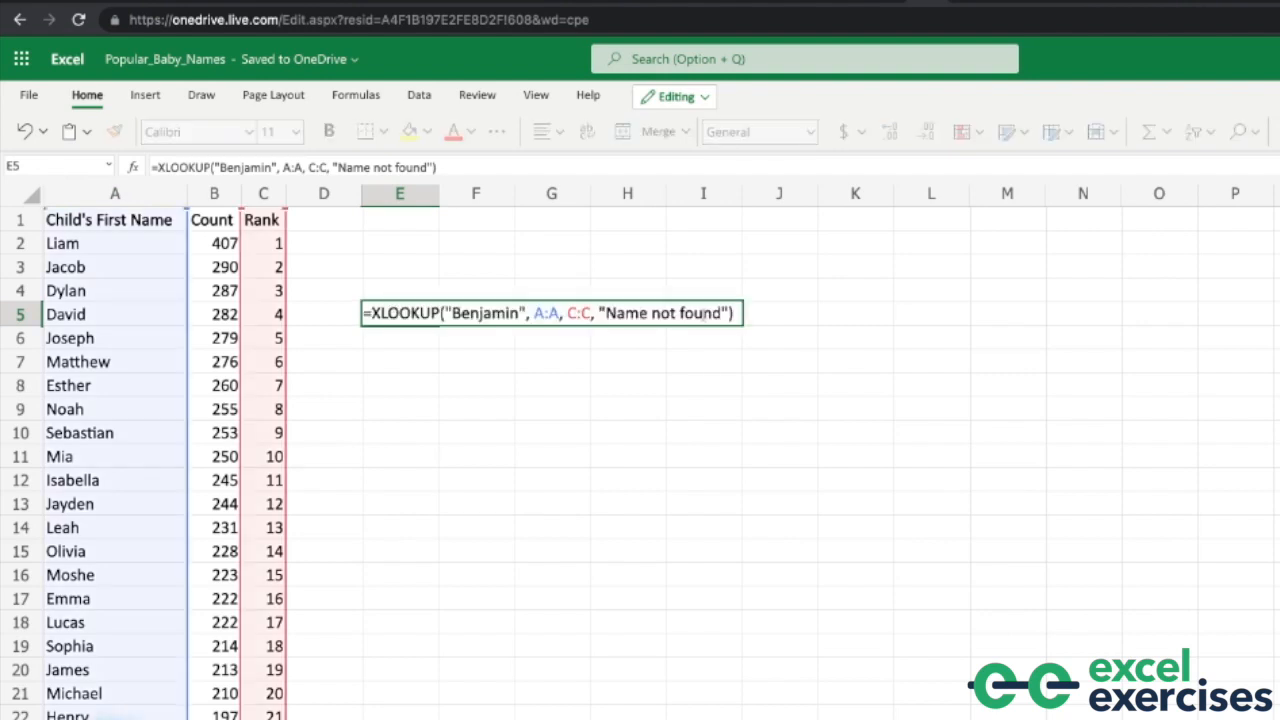
left_click(518, 313)
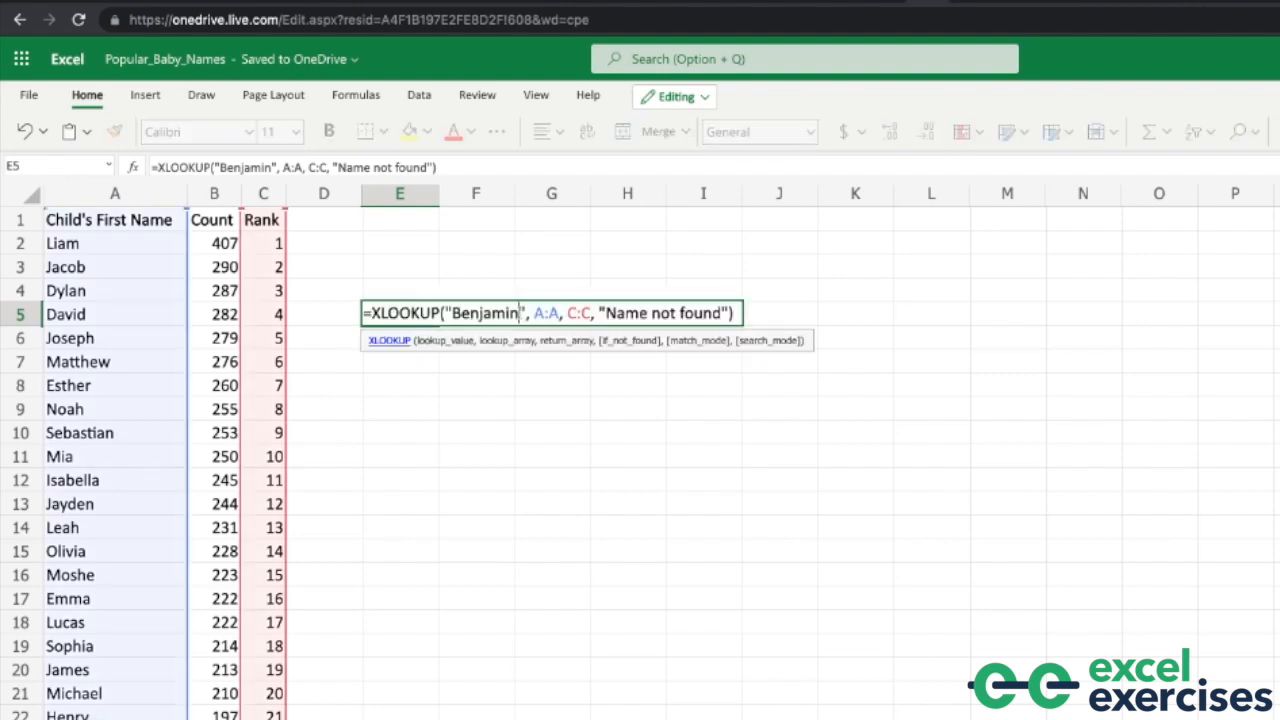
left_click_drag(518, 313, 479, 313)
key("BackSpace")
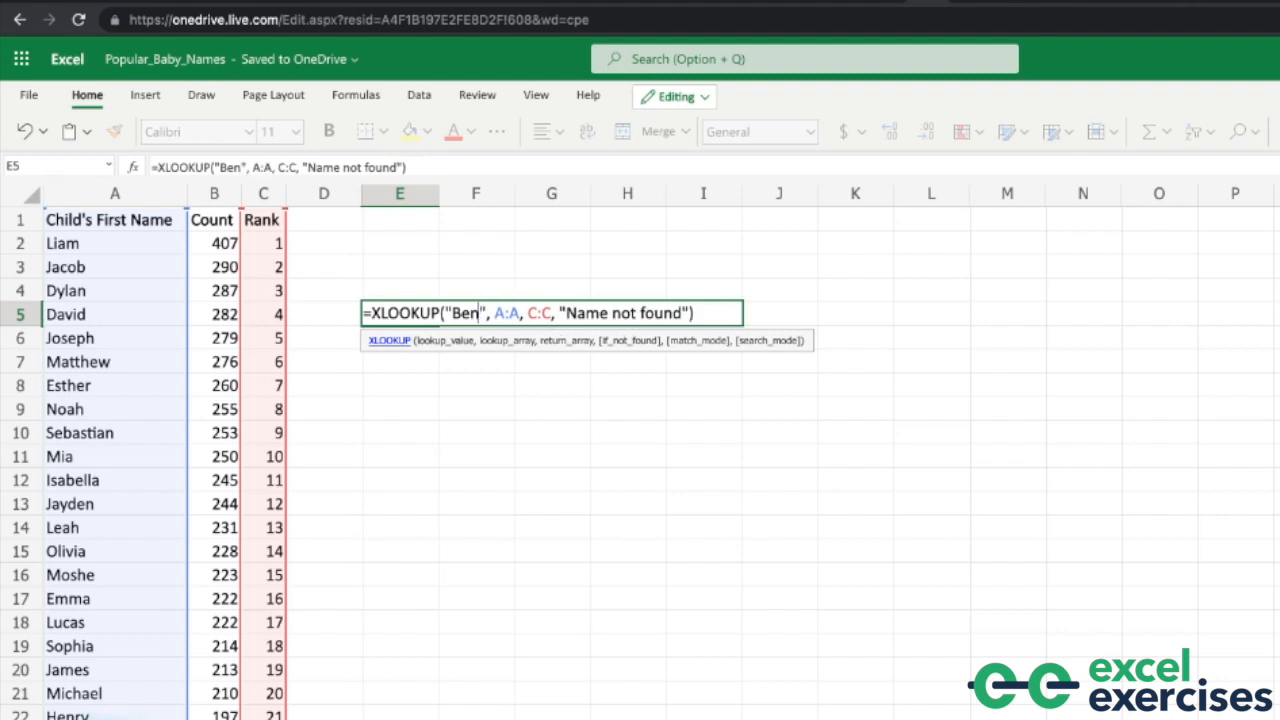
key("Return")
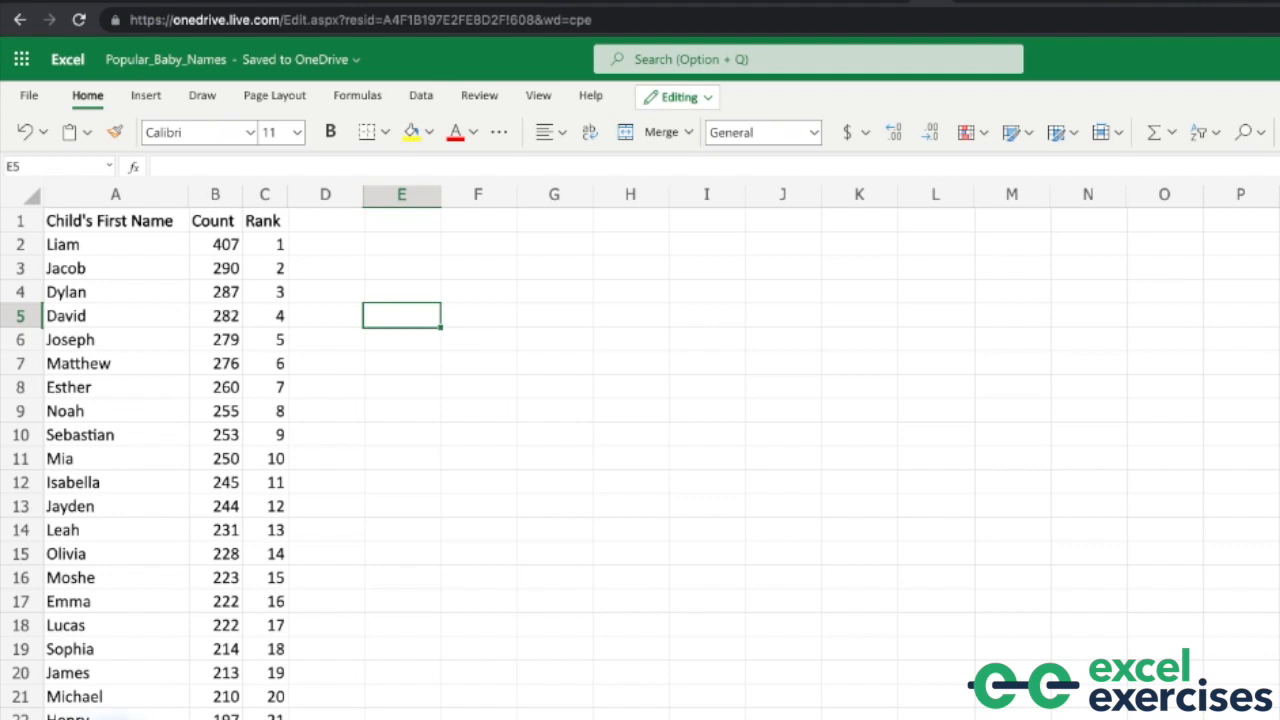
Step: In the empty cell E5, enter =XLOOKUP("Mia", A:A, C1:C11), pairing a full-column lookup array with a shorter return array
type("=X")
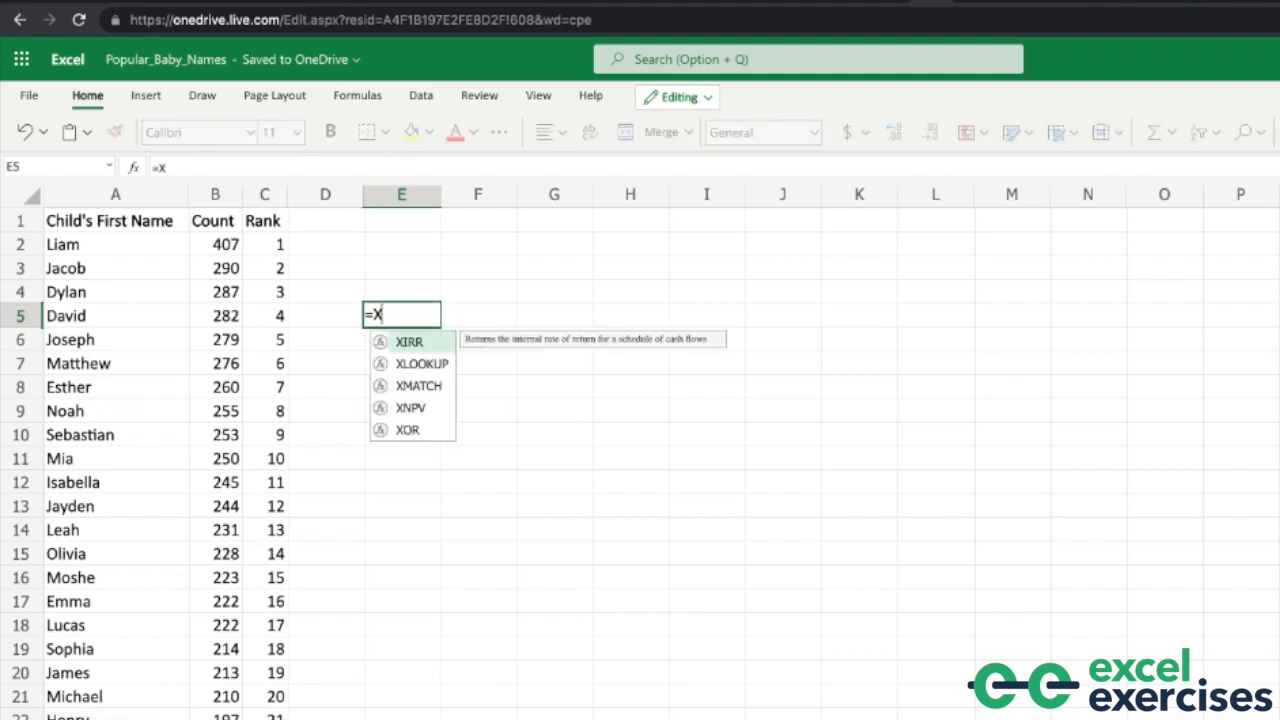
type("LOOKUP(\"Mia\"")
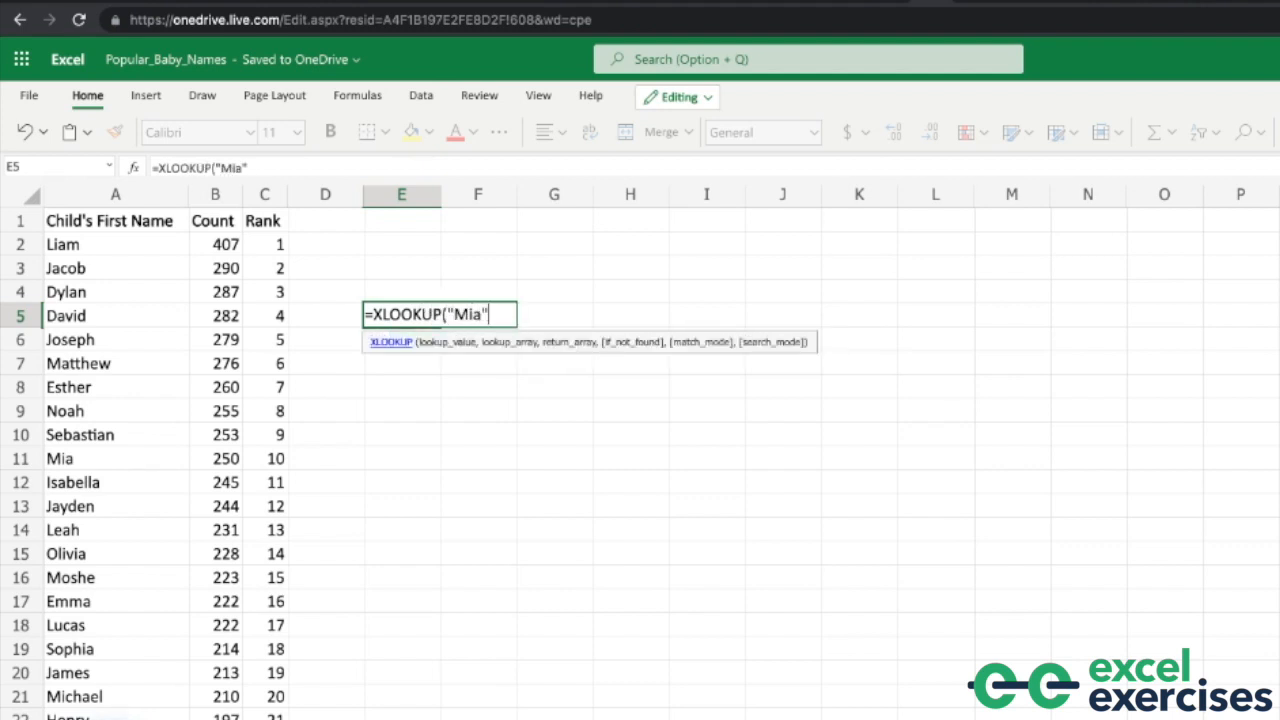
type(",")
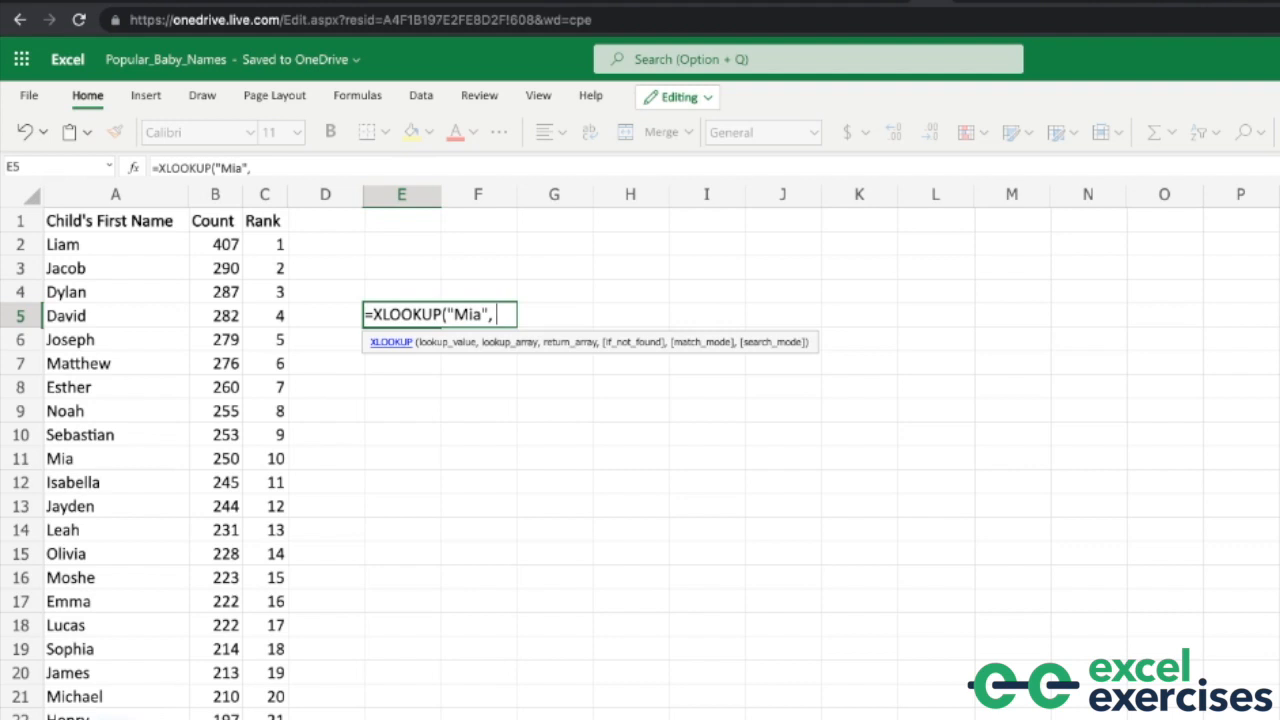
left_click(158, 204)
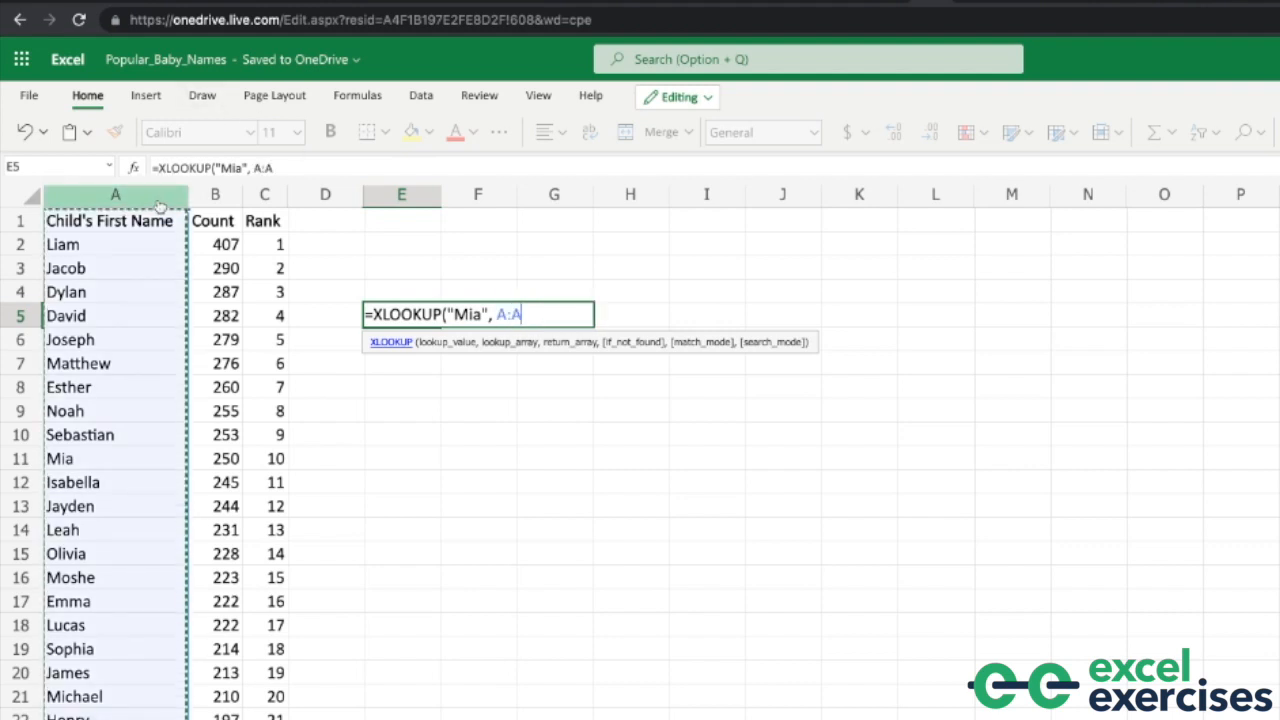
type(",")
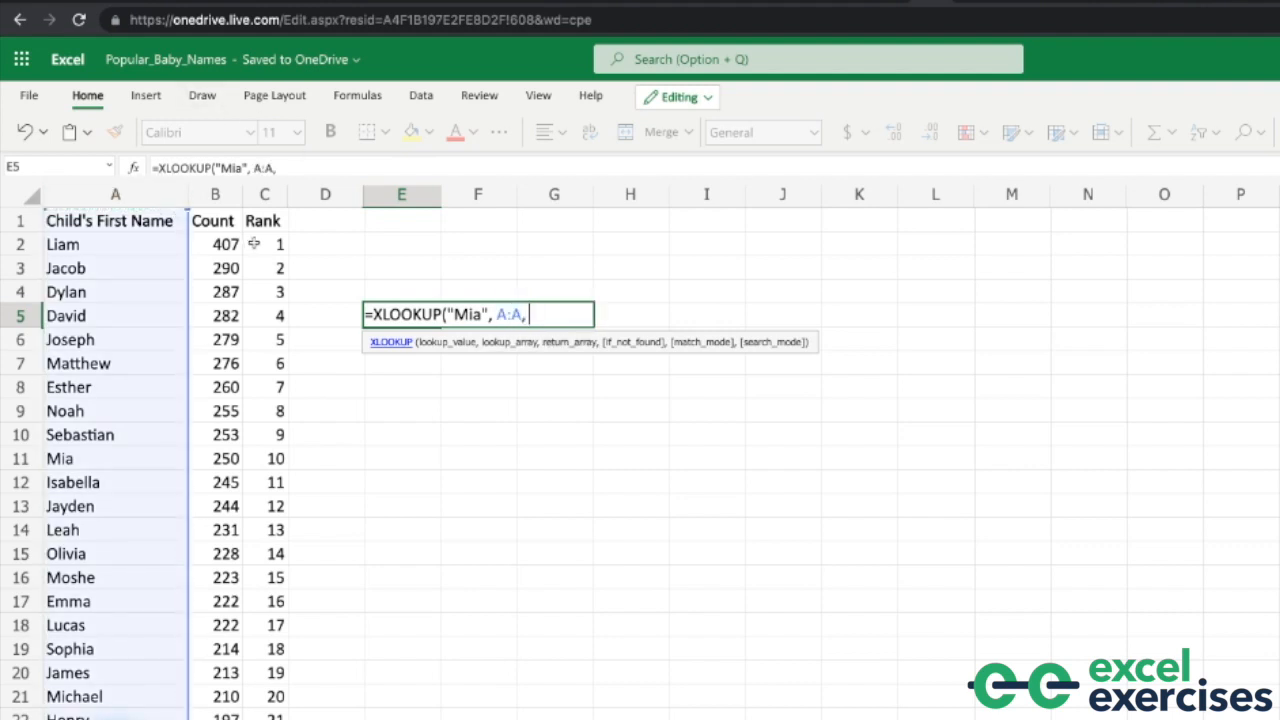
left_click(263, 221)
left_click_drag(265, 221, 283, 460)
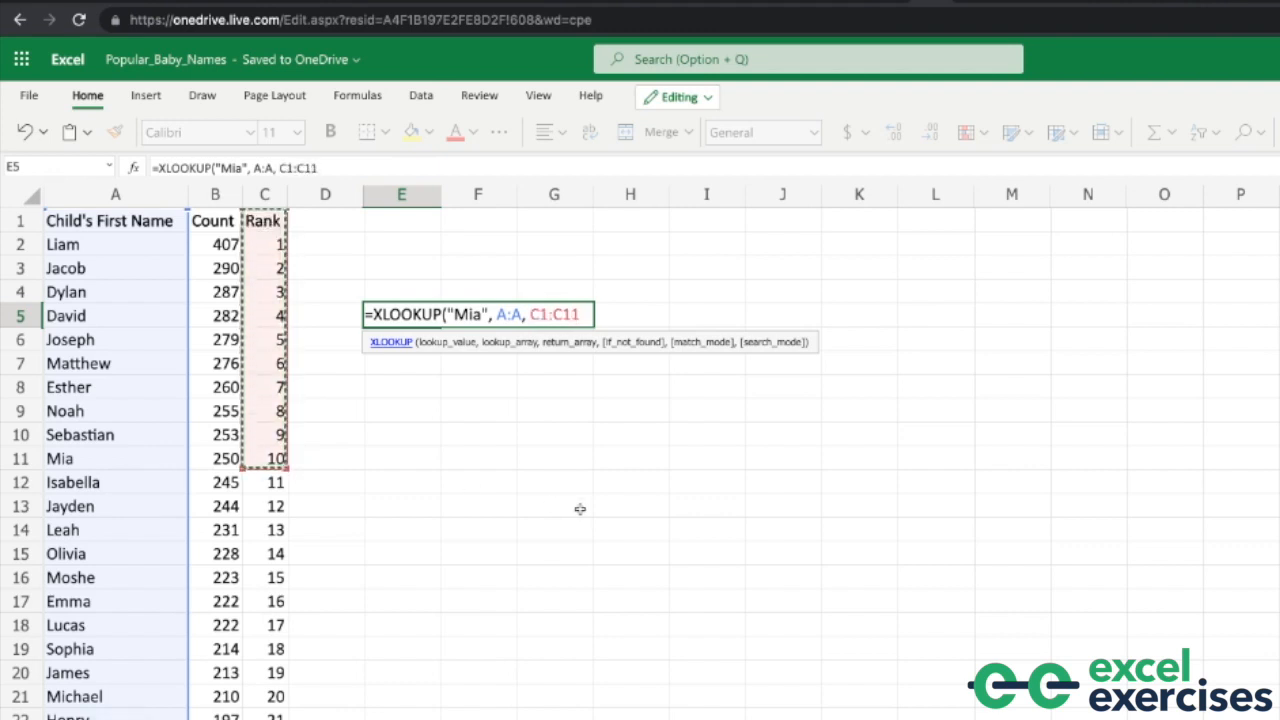
type(")")
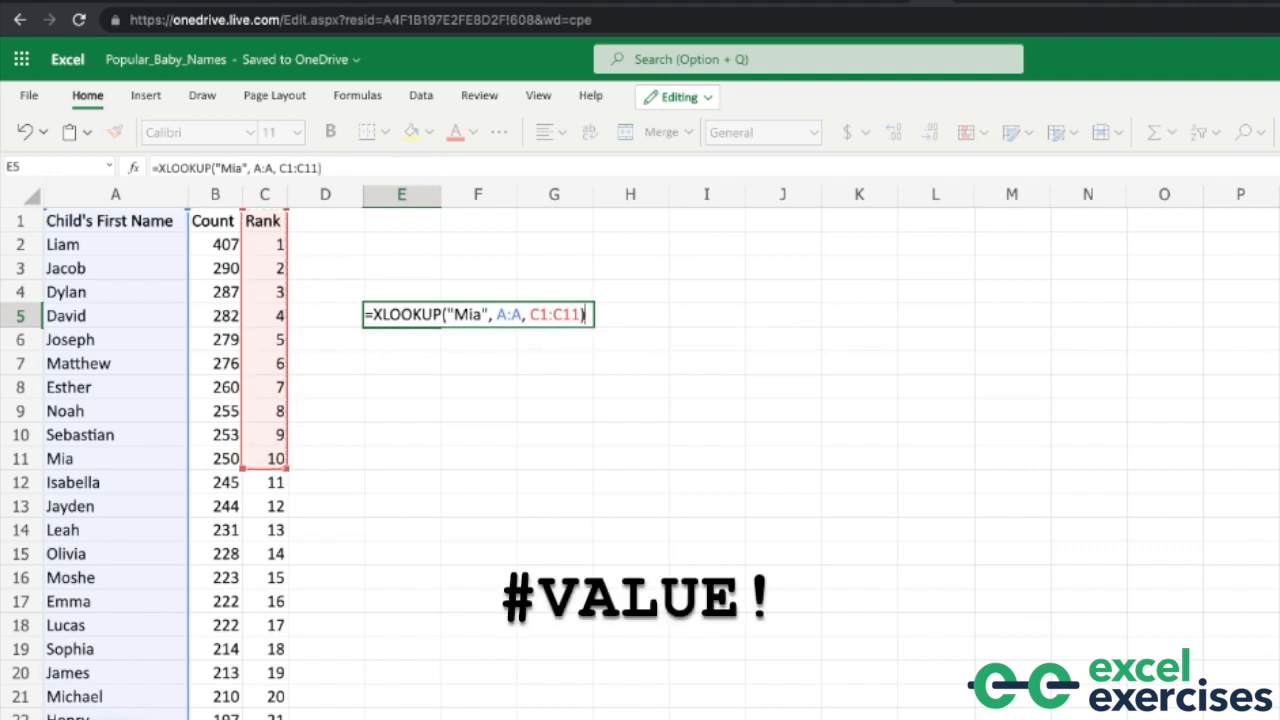
key("Return")
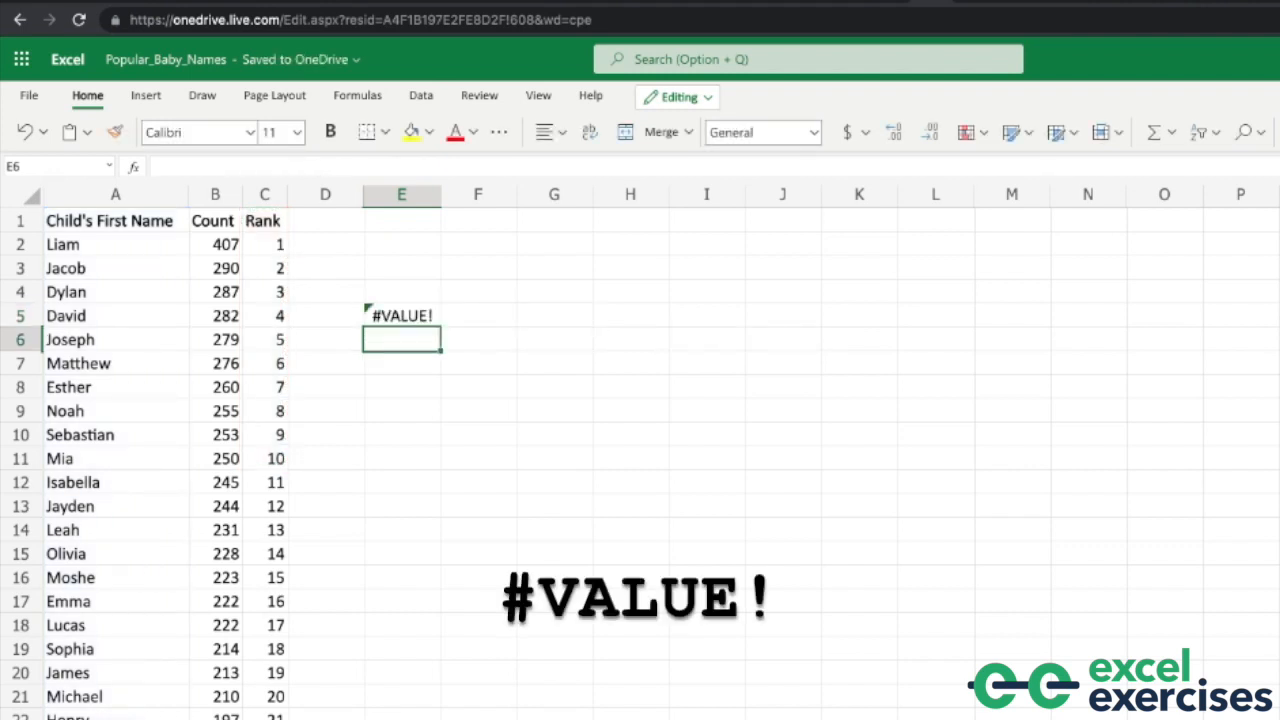
Step: Replace the return array in E5's XLOOKUP formula with the whole Rank column, C:C
key("Up")
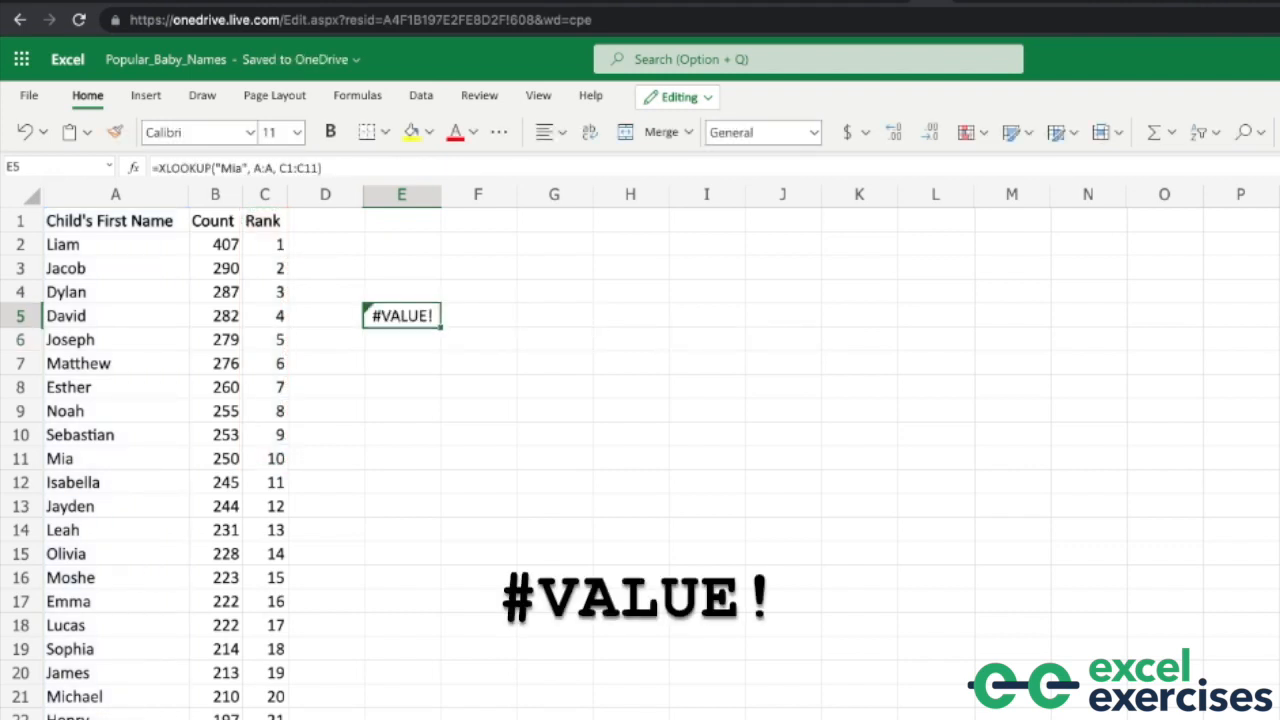
double_click(400, 318)
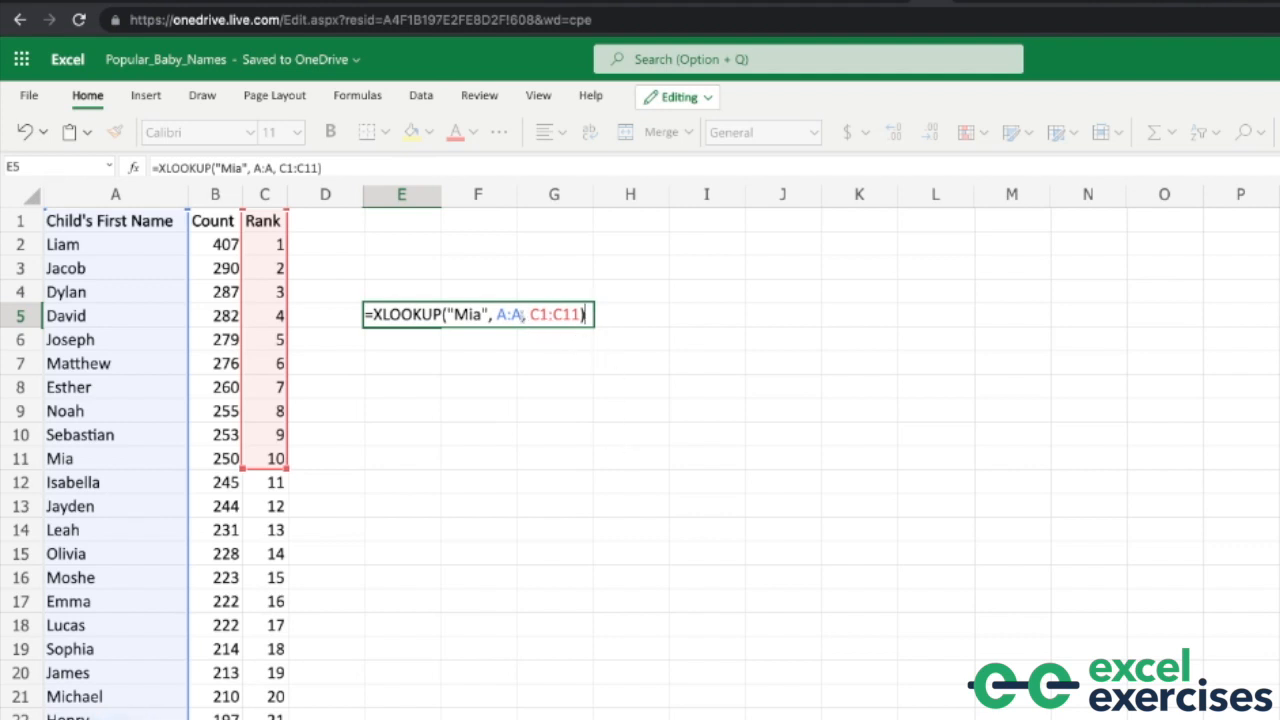
left_click_drag(586, 314, 539, 314)
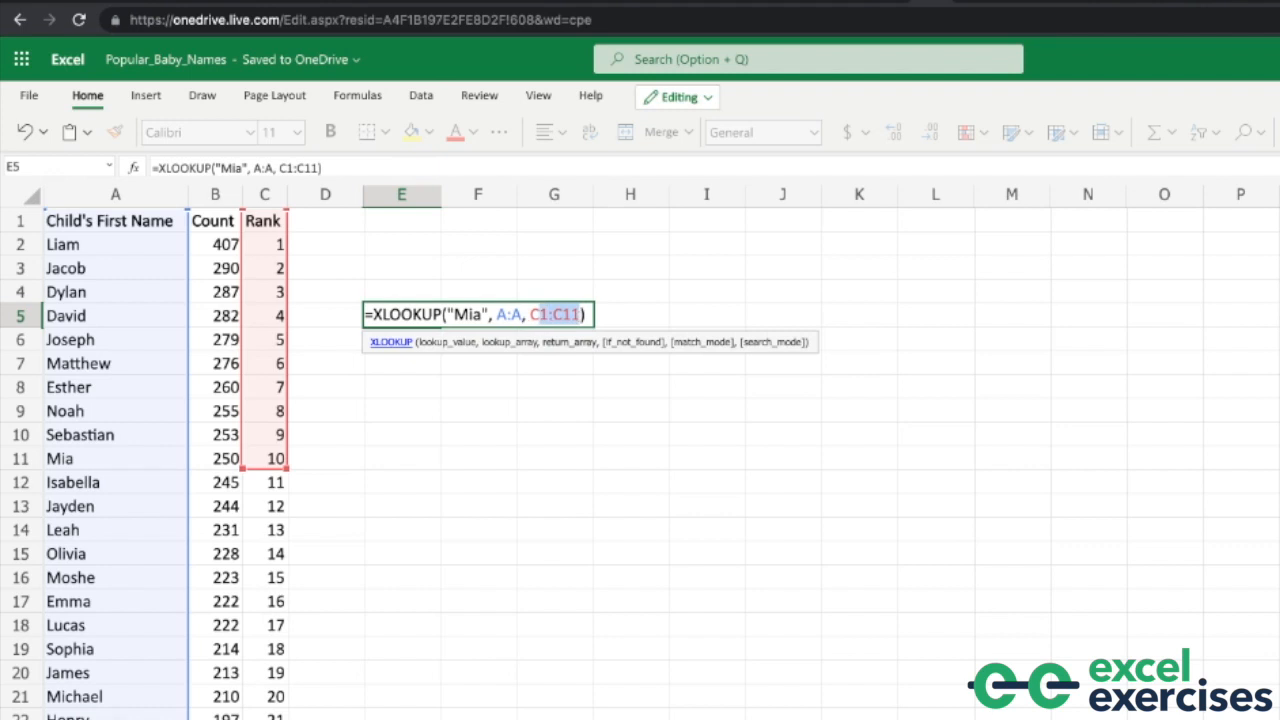
key("BackSpace")
key("BackSpace")
left_click(264, 194)
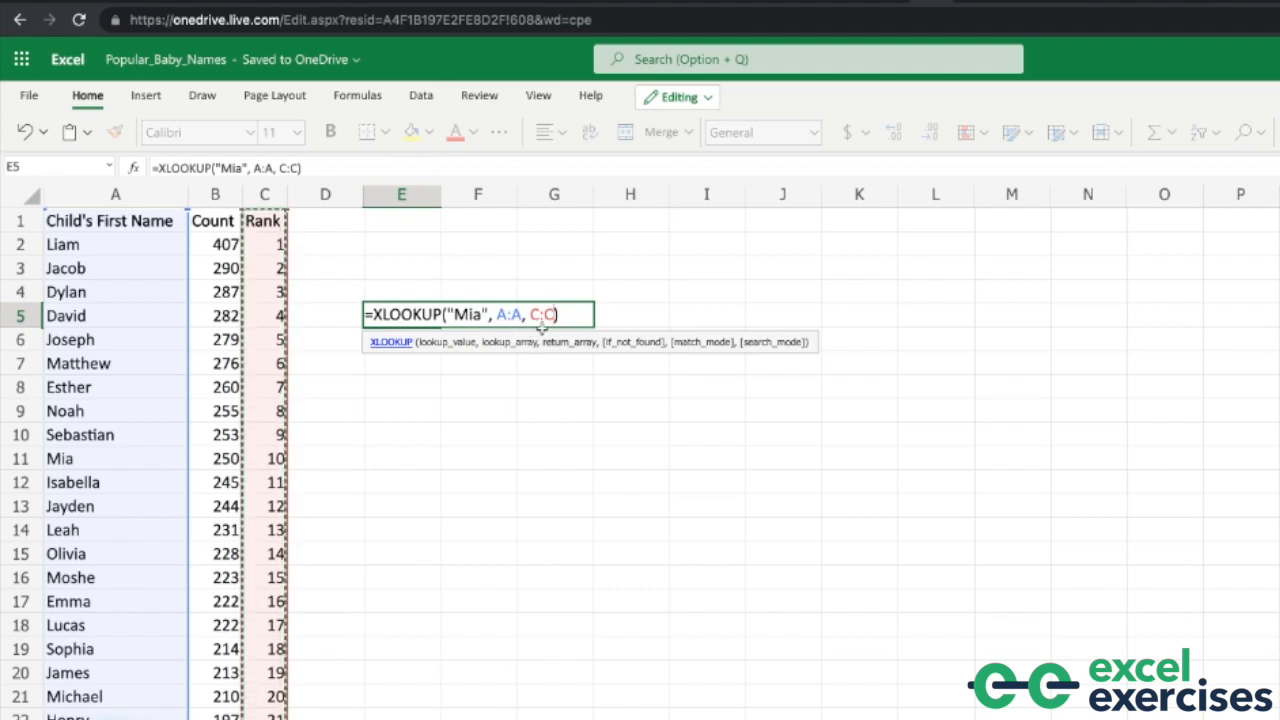
key("Return")
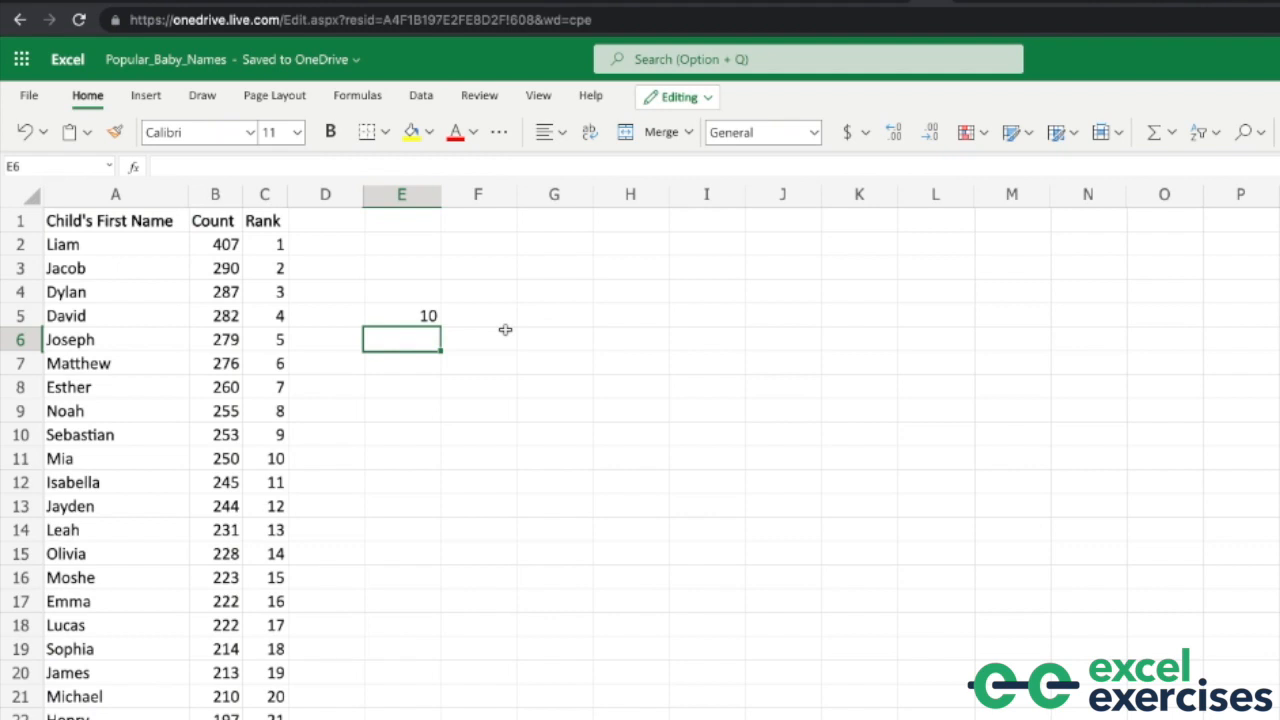
Step: In E5's XLOOKUP formula for "Mia", replace the lookup array with the first-name range A1:A11
double_click(390, 315)
left_click_drag(523, 315, 497, 315)
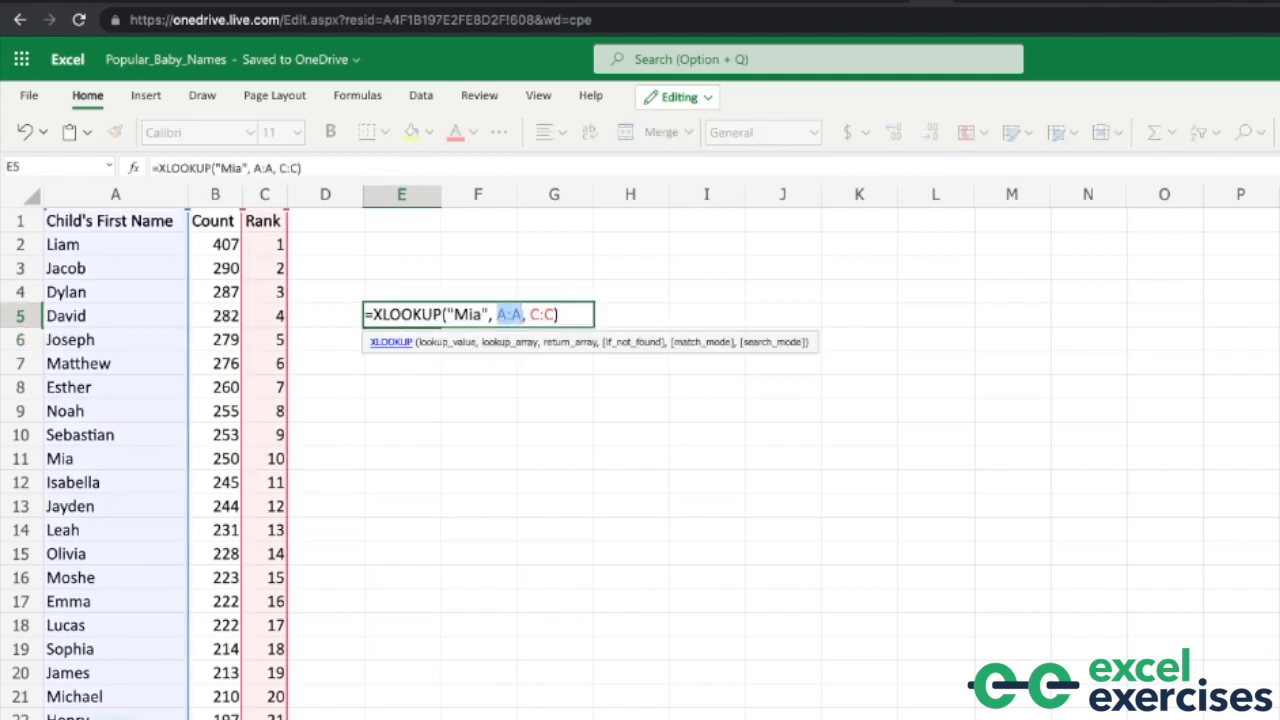
key("BackSpace")
left_click(137, 221)
left_click_drag(137, 221, 130, 460)
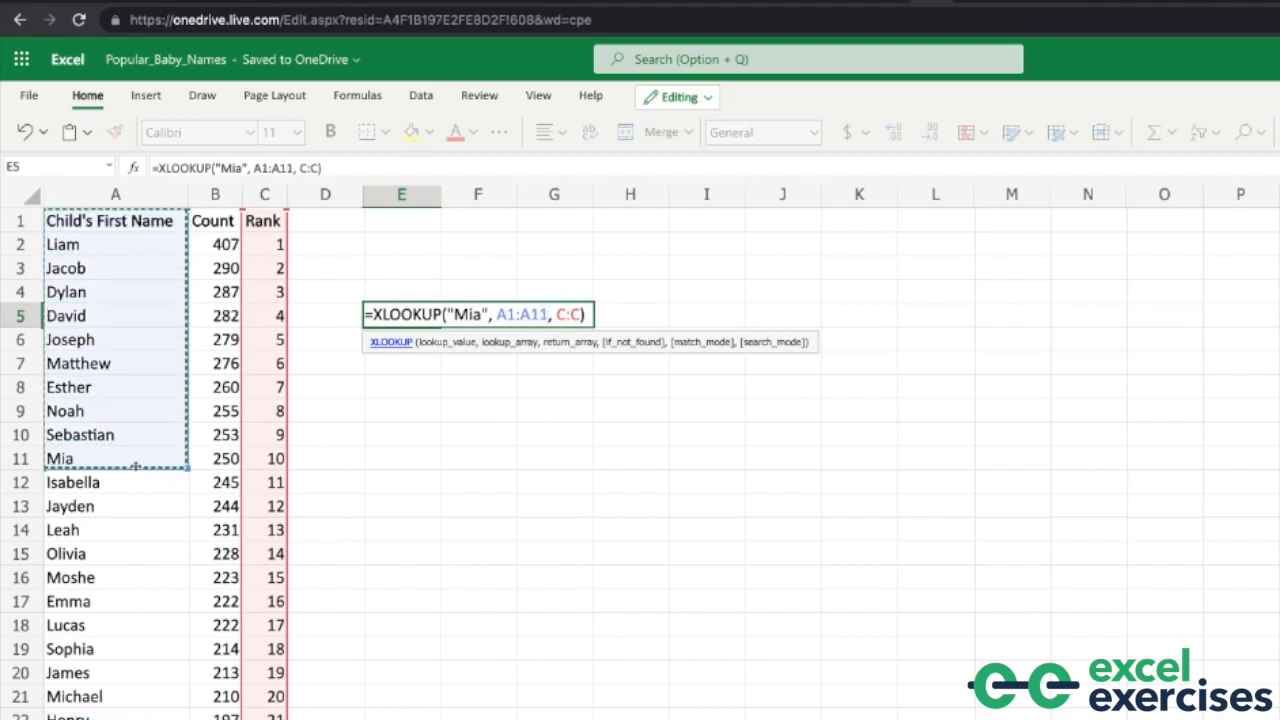
Step: Set the formula's return array to the Rank cells C1:C11 and confirm the edited XLOOKUP in E5
left_click_drag(580, 315, 572, 315)
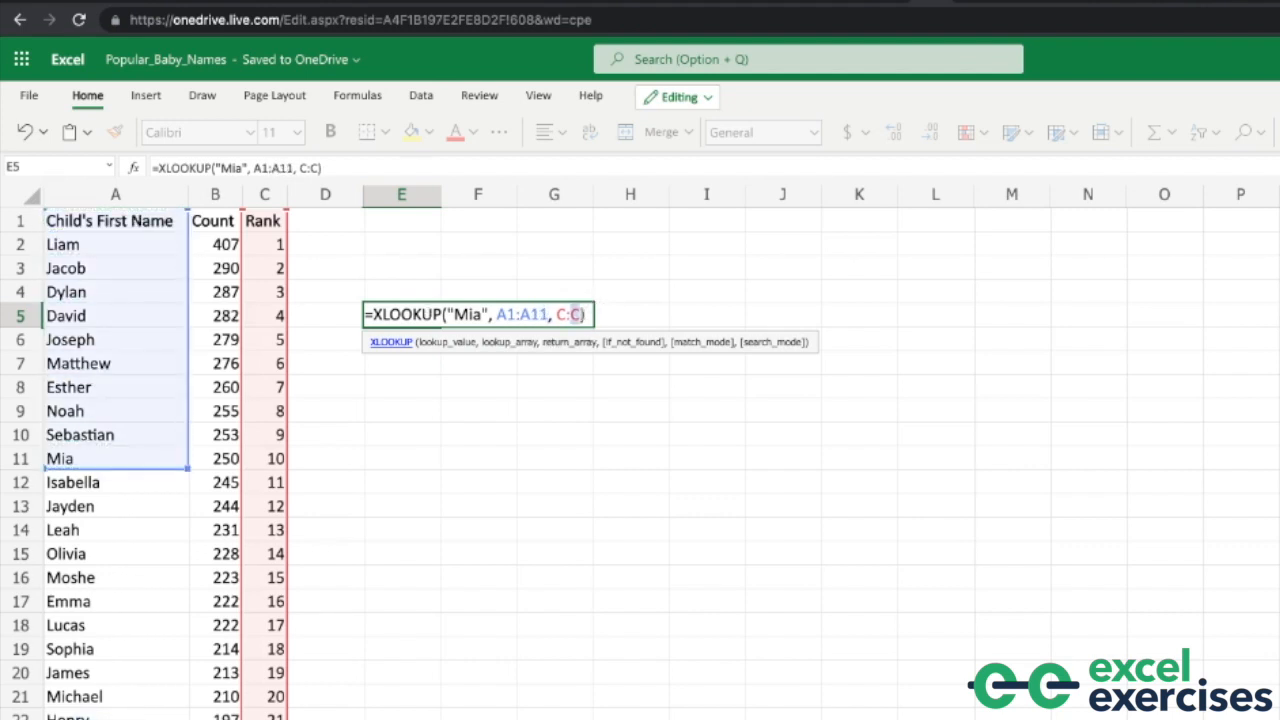
left_click(268, 224)
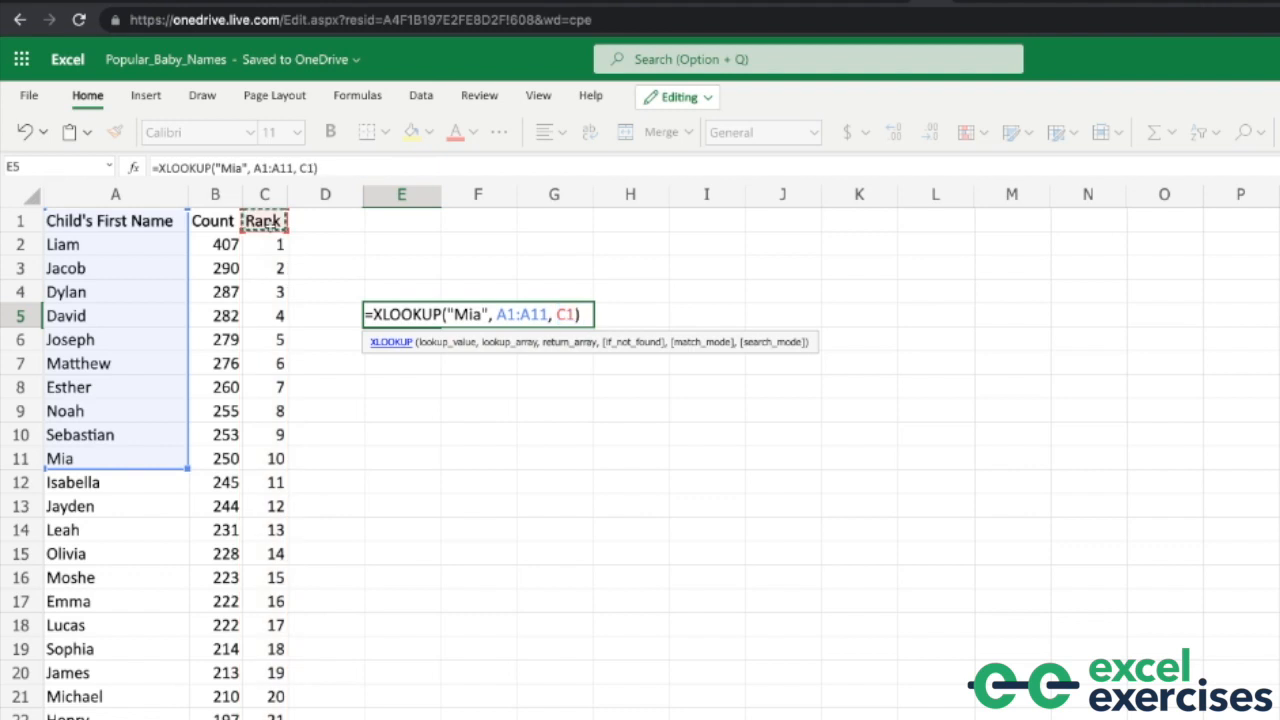
key("shift+Down")
key("shift+Down")
key("shift+Down")
key("shift+Down")
key("shift+Down")
key("shift+Down")
key("shift+Down")
key("shift+Down")
key("shift+Down")
key("shift+Down")
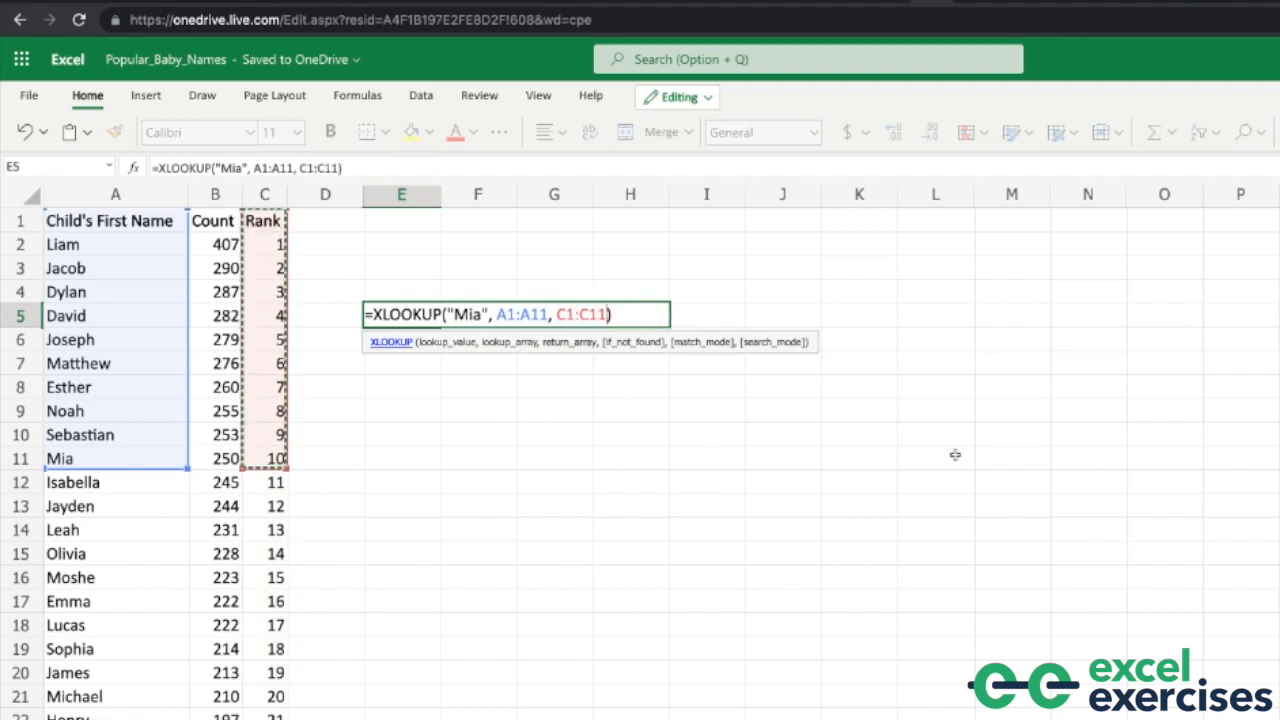
key("Return")
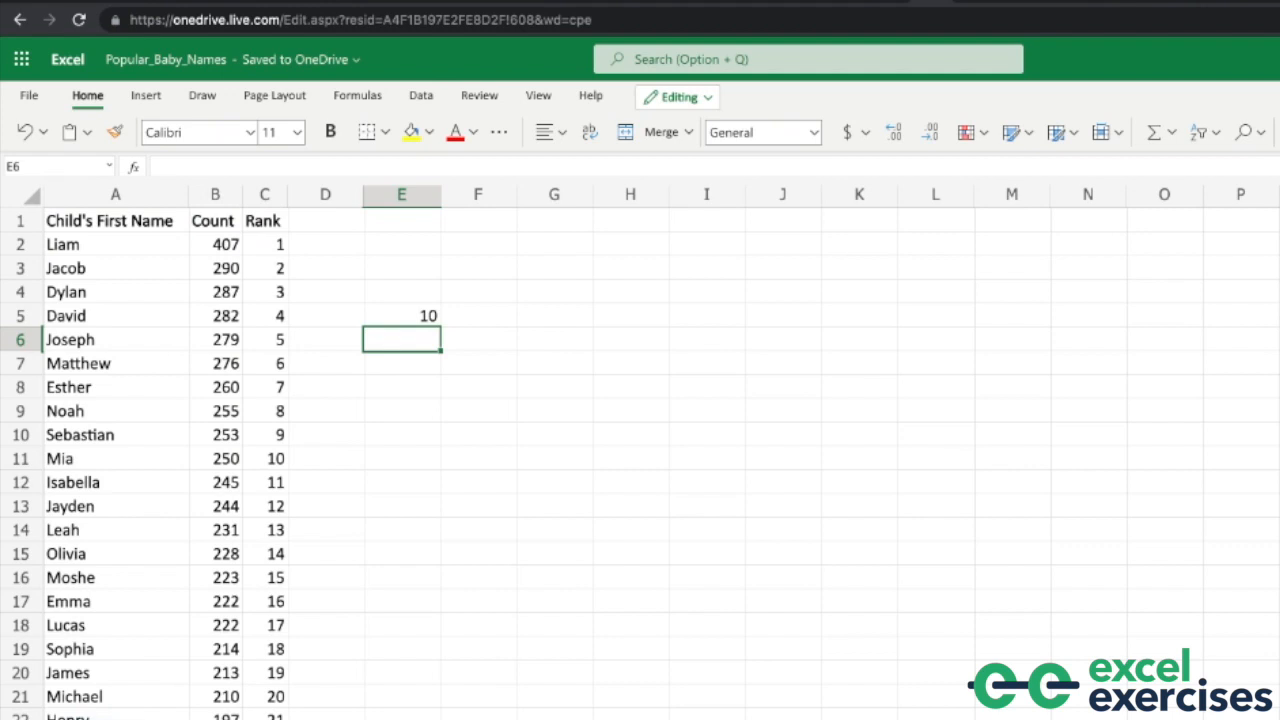